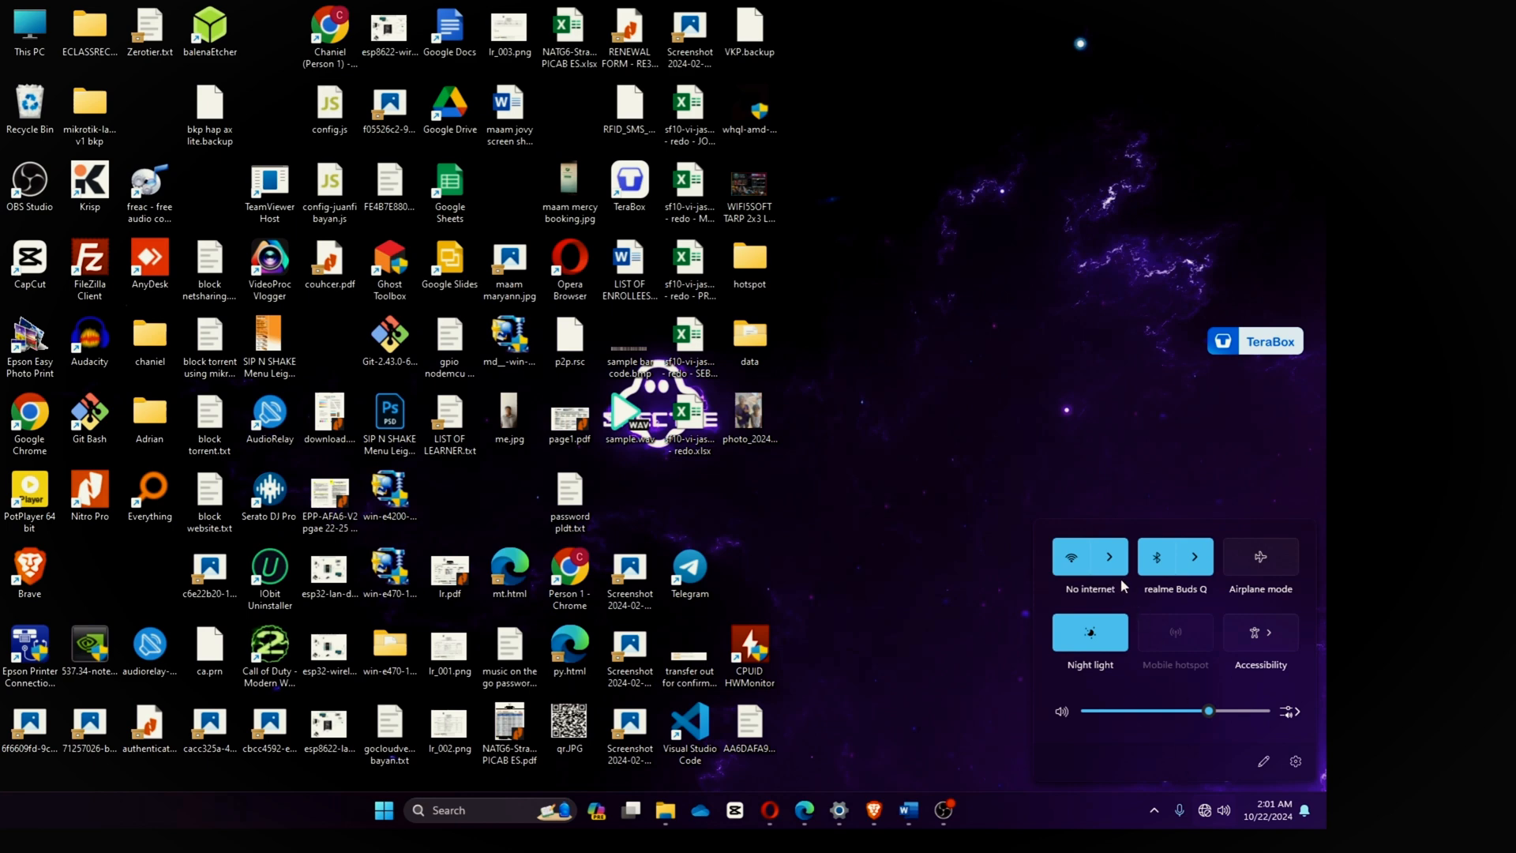
# Step: Join the open MERCUSYS_F67A Wi-Fi network from Quick Settings and check the connection status
pyautogui.click(1113, 609)
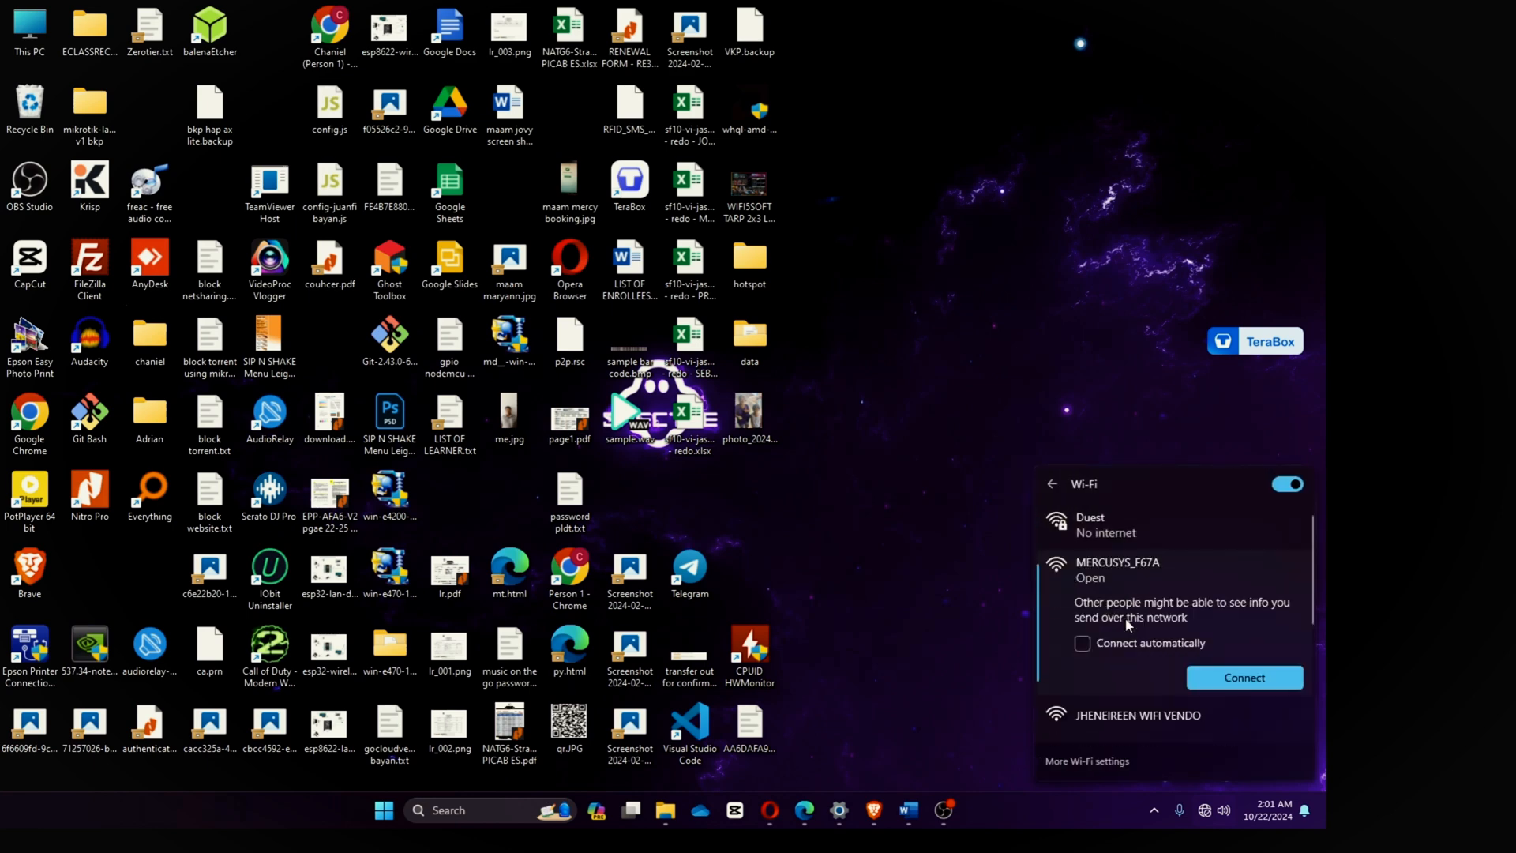
pyautogui.click(1239, 679)
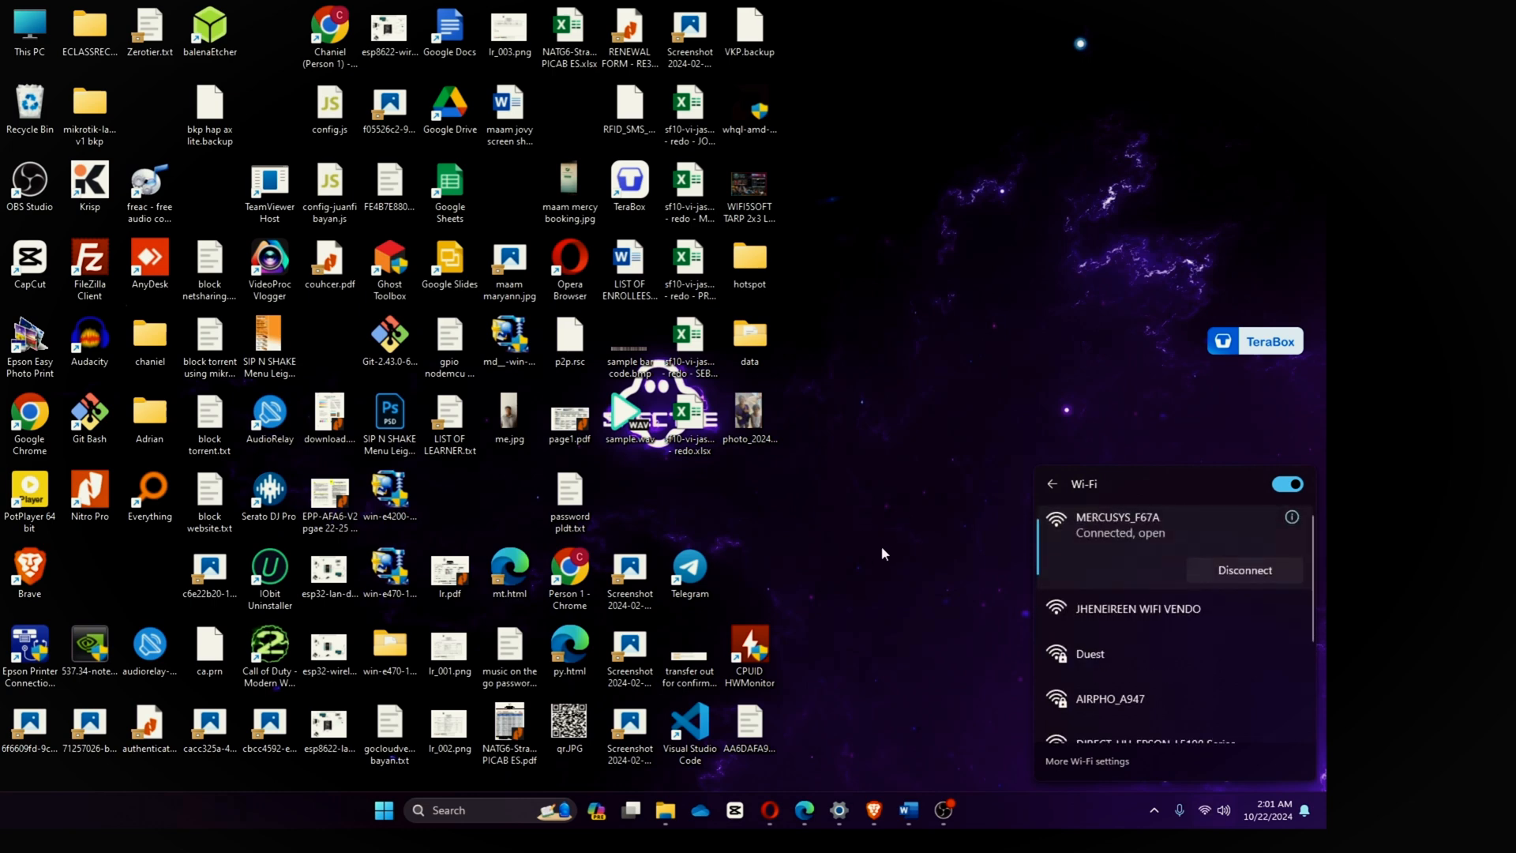
pyautogui.click(864, 472)
pyautogui.click(1196, 810)
pyautogui.click(1112, 369)
# Step: Retry loading mwlogin.net in Brave
pyautogui.click(876, 813)
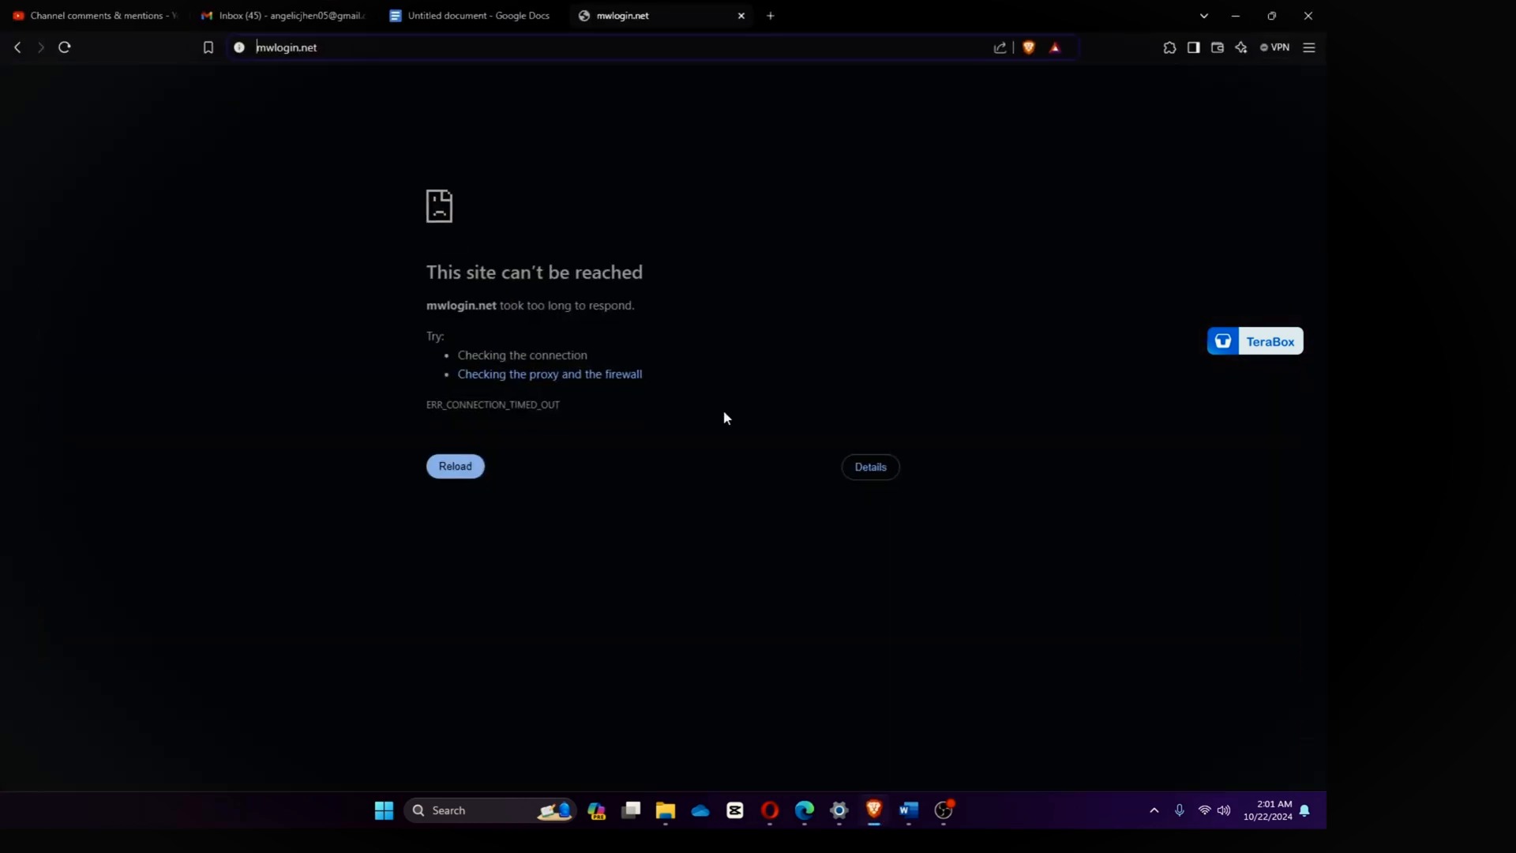
pyautogui.moveTo(399, 50); pyautogui.dragTo(90, 28)
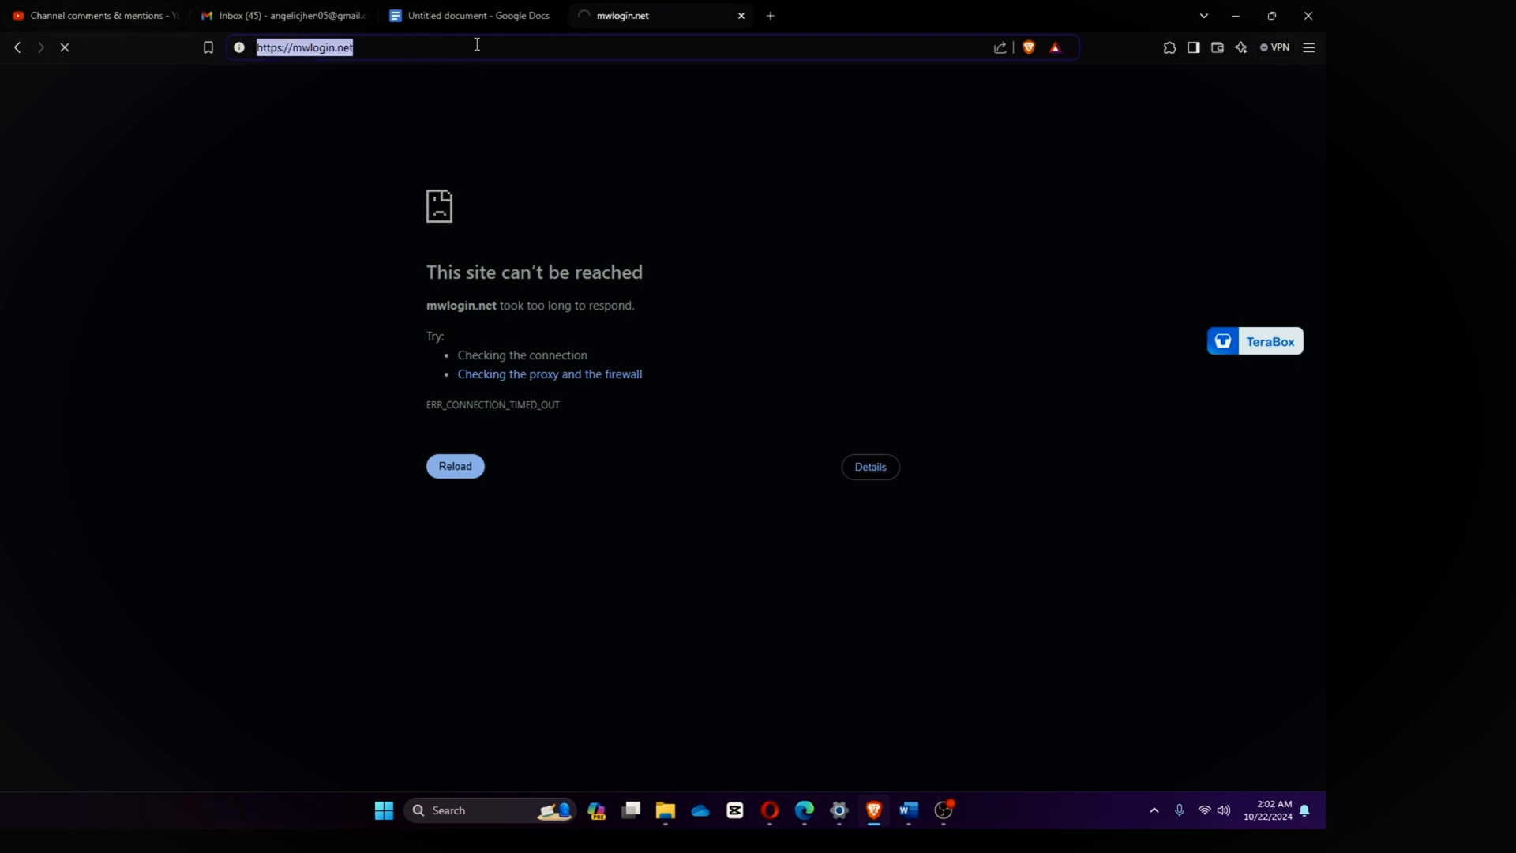
pyautogui.write('mwlo')
pyautogui.press('Return')
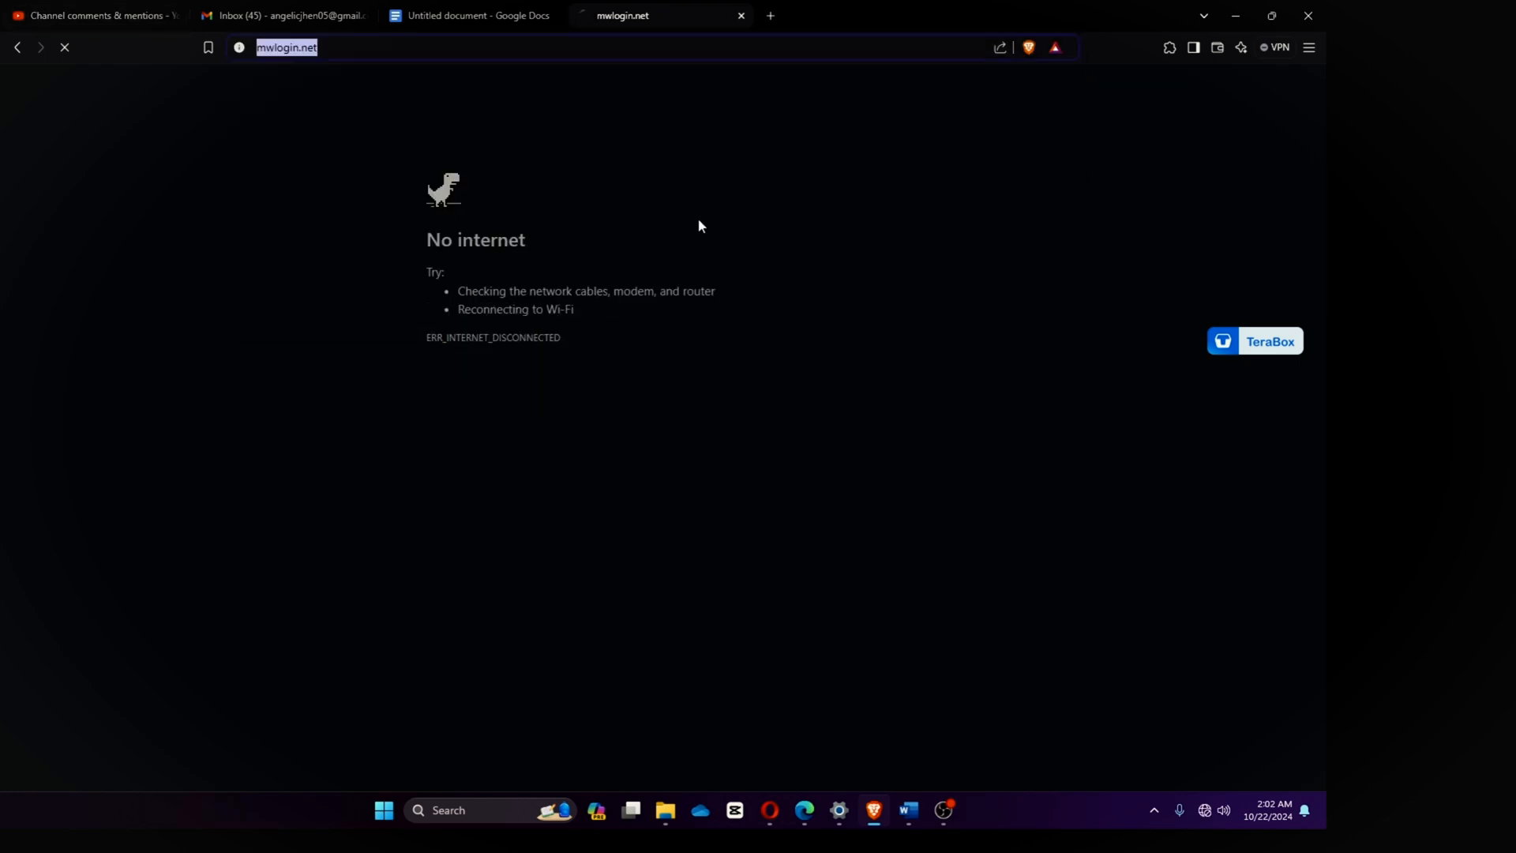
pyautogui.click(909, 351)
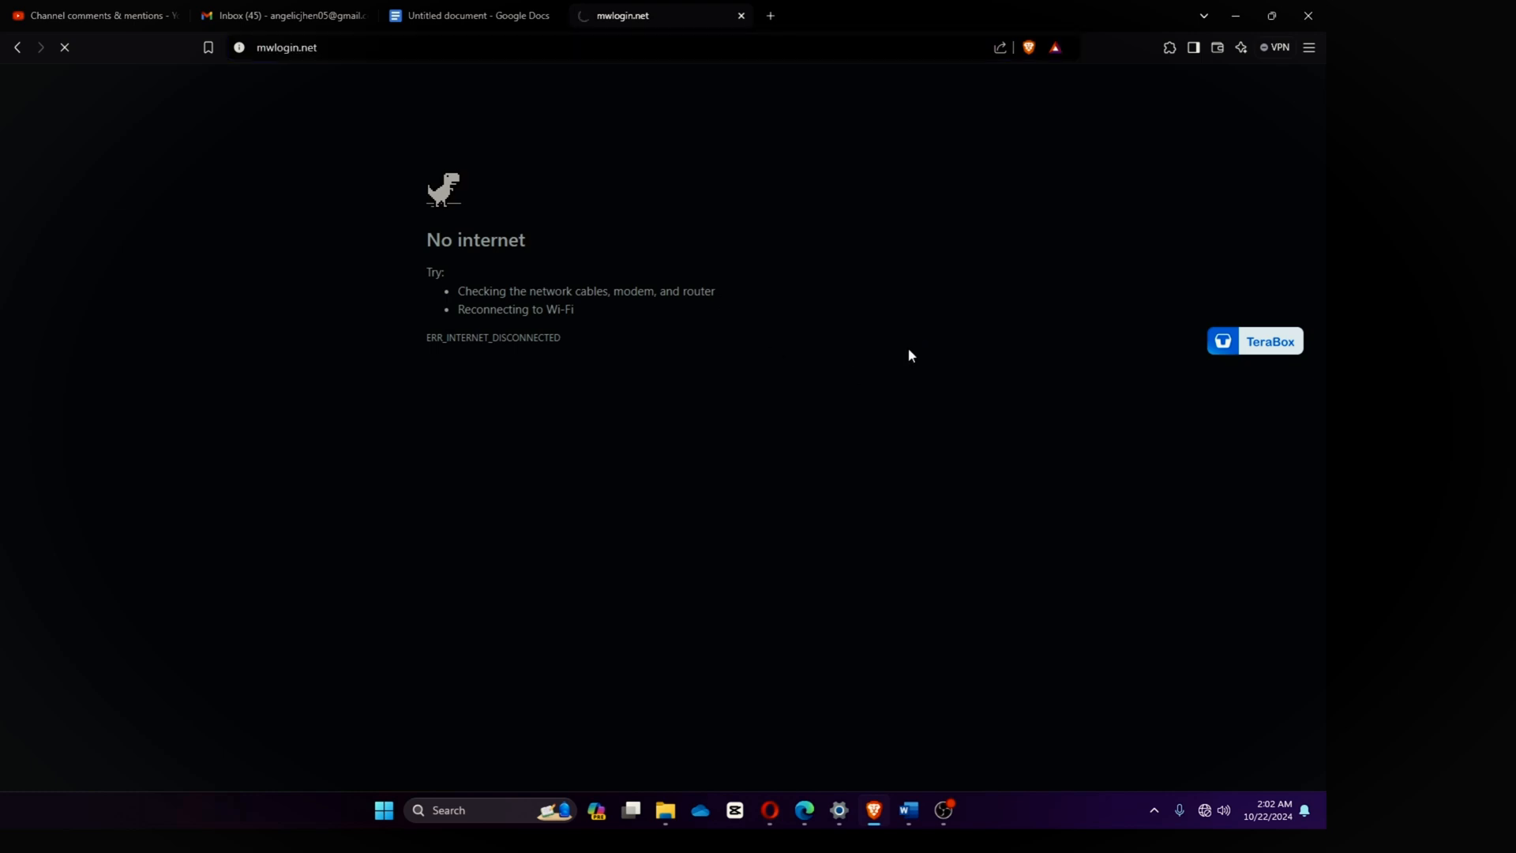
# Step: Load the router page at 192.168.1.1 instead
pyautogui.click(353, 47)
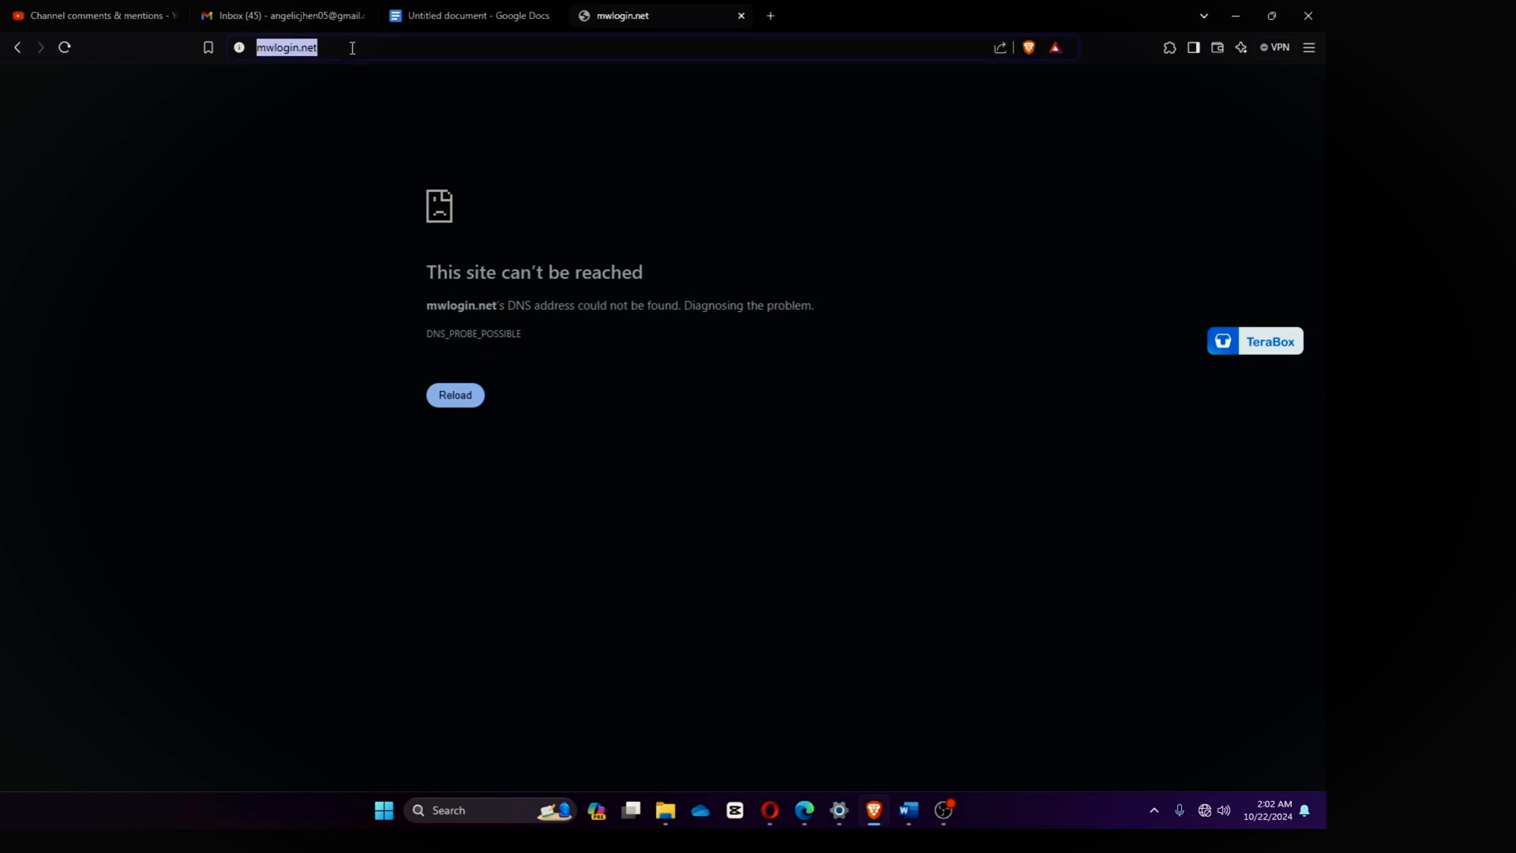
pyautogui.write('192.168')
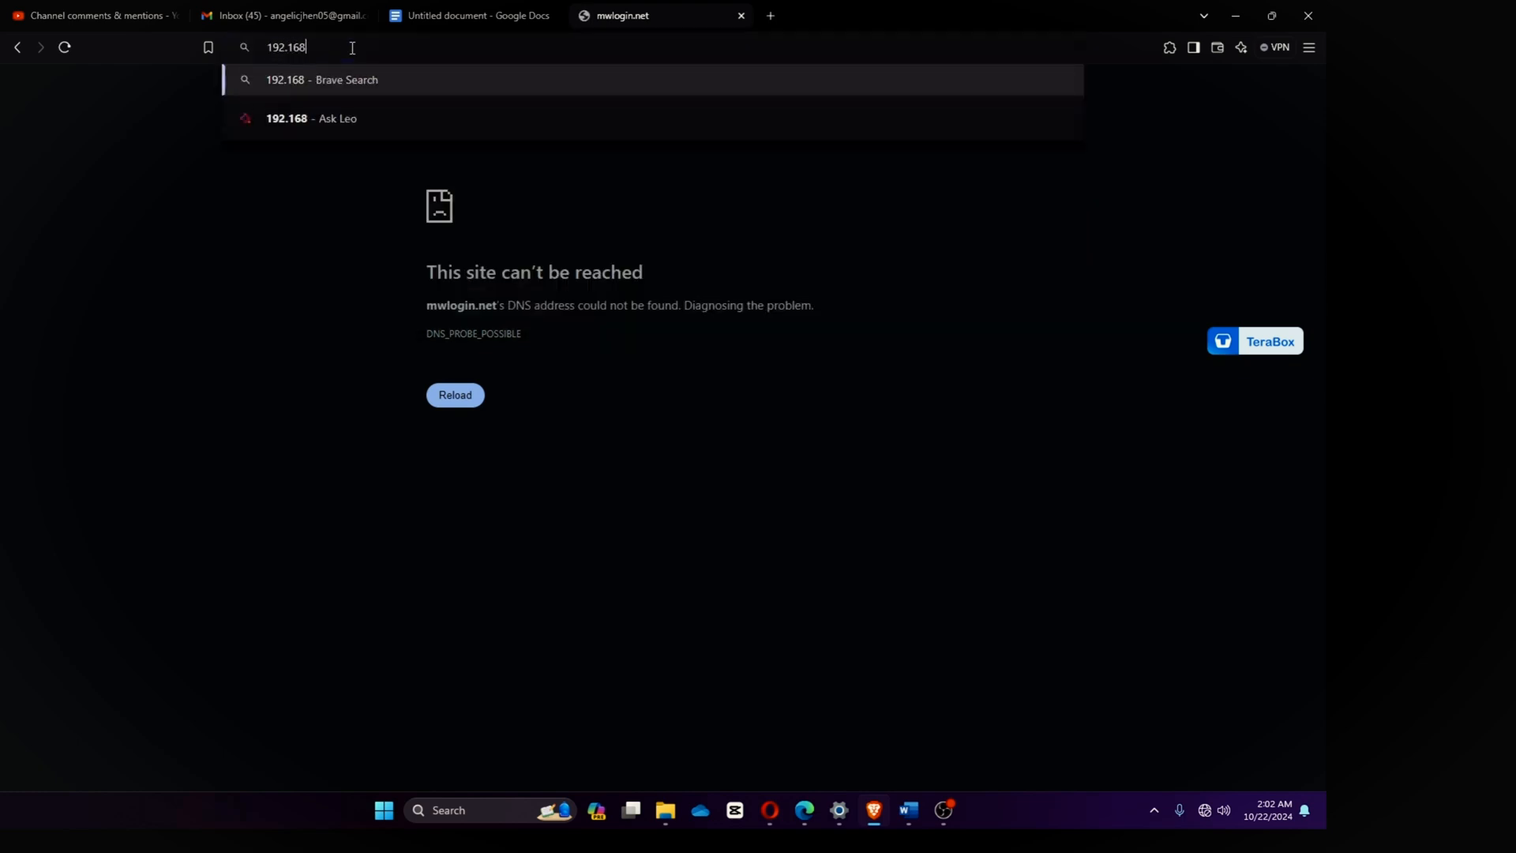
pyautogui.write('.1.1')
pyautogui.press('Return')
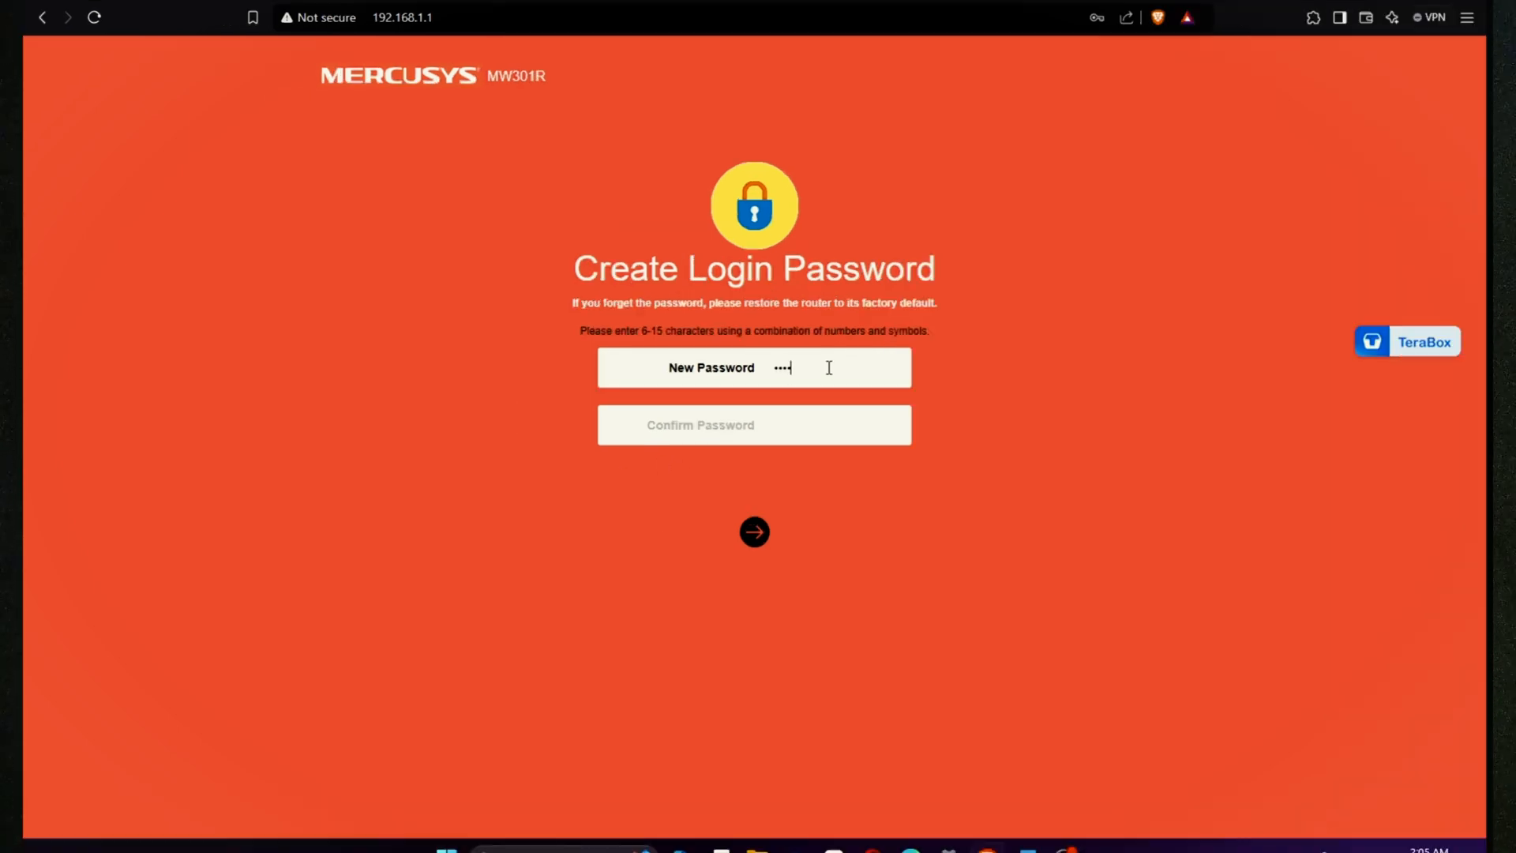
# Step: Enter a 6-15 character router login password, confirm it, and submit
pyautogui.write('1')
pyautogui.write('2345')
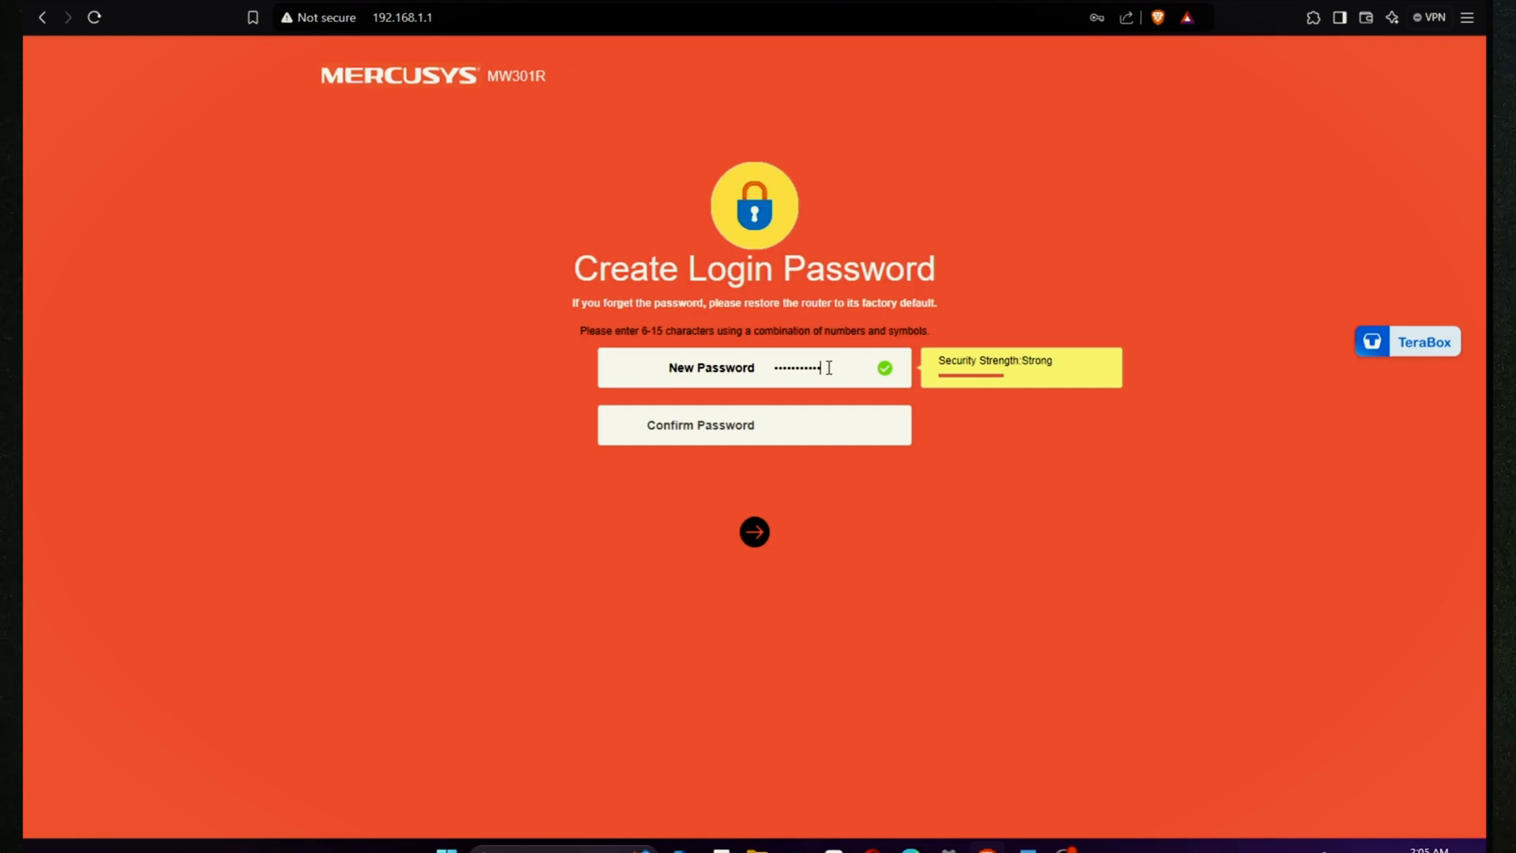
pyautogui.press('Tab')
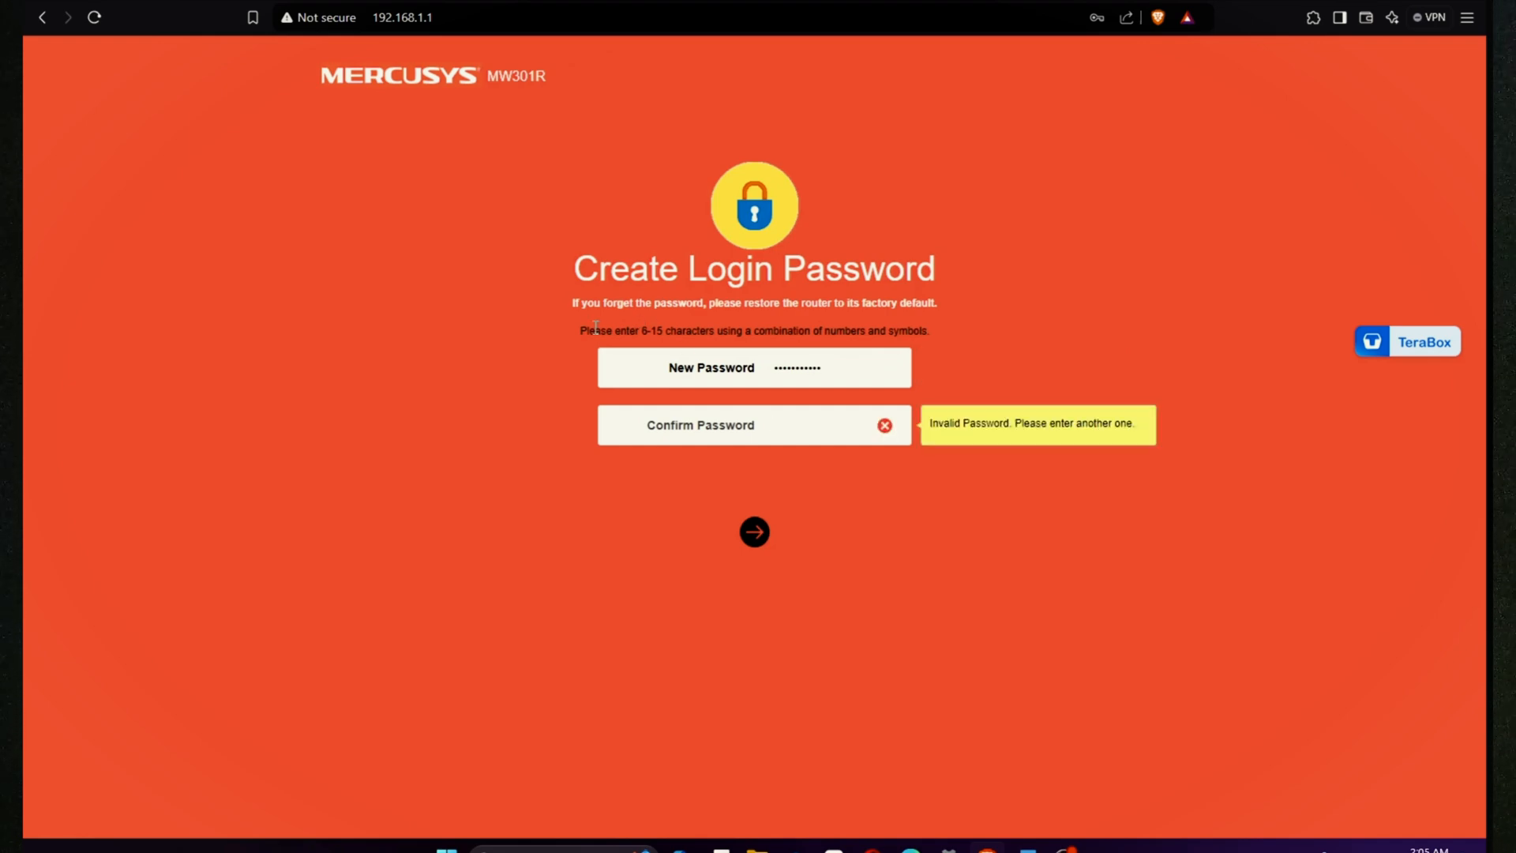
pyautogui.moveTo(578, 326); pyautogui.dragTo(813, 316)
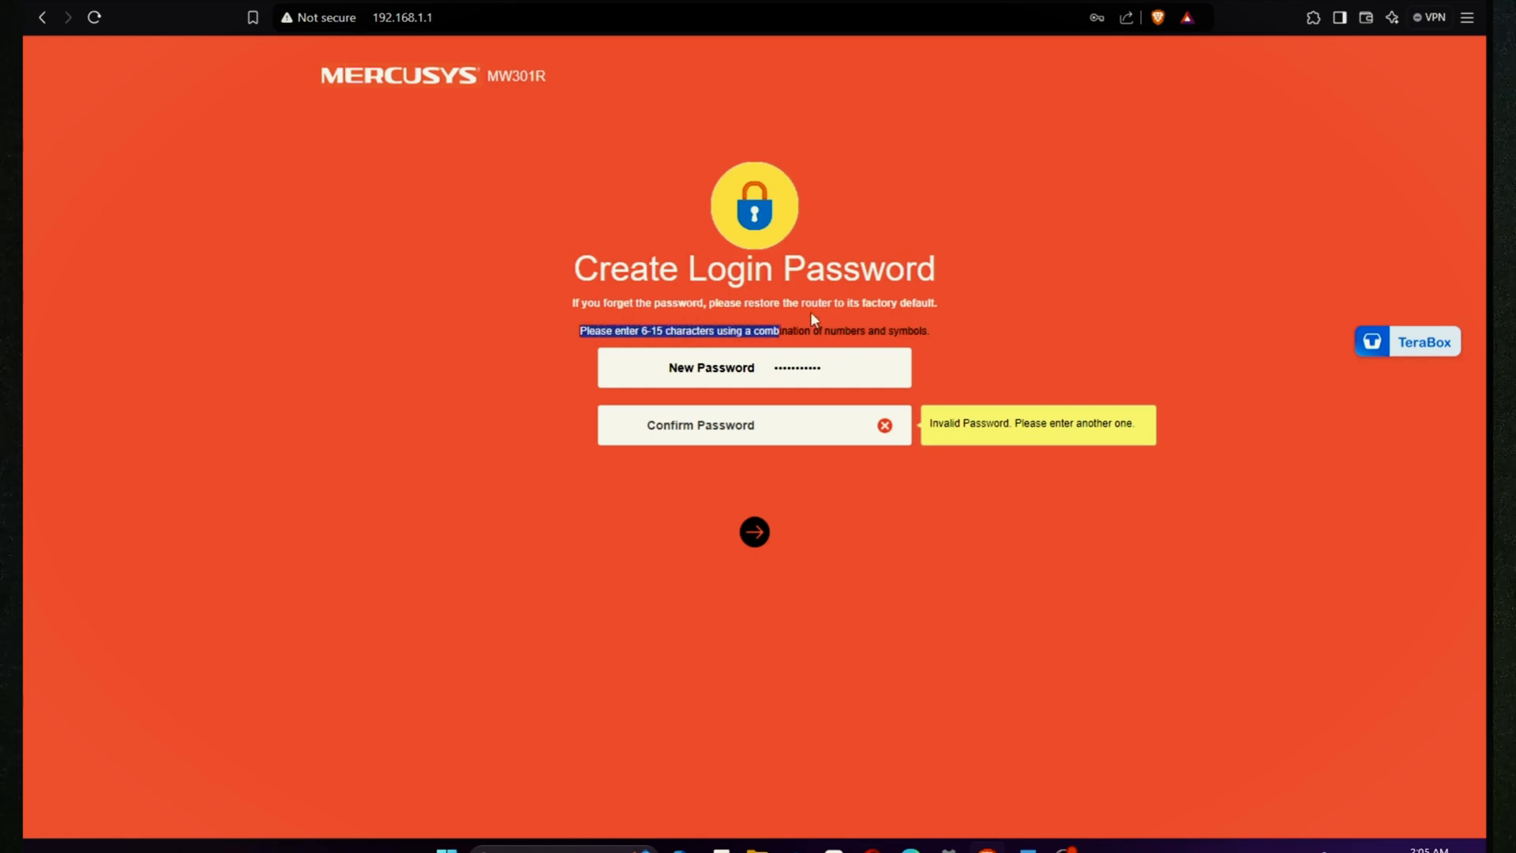
pyautogui.click(805, 428)
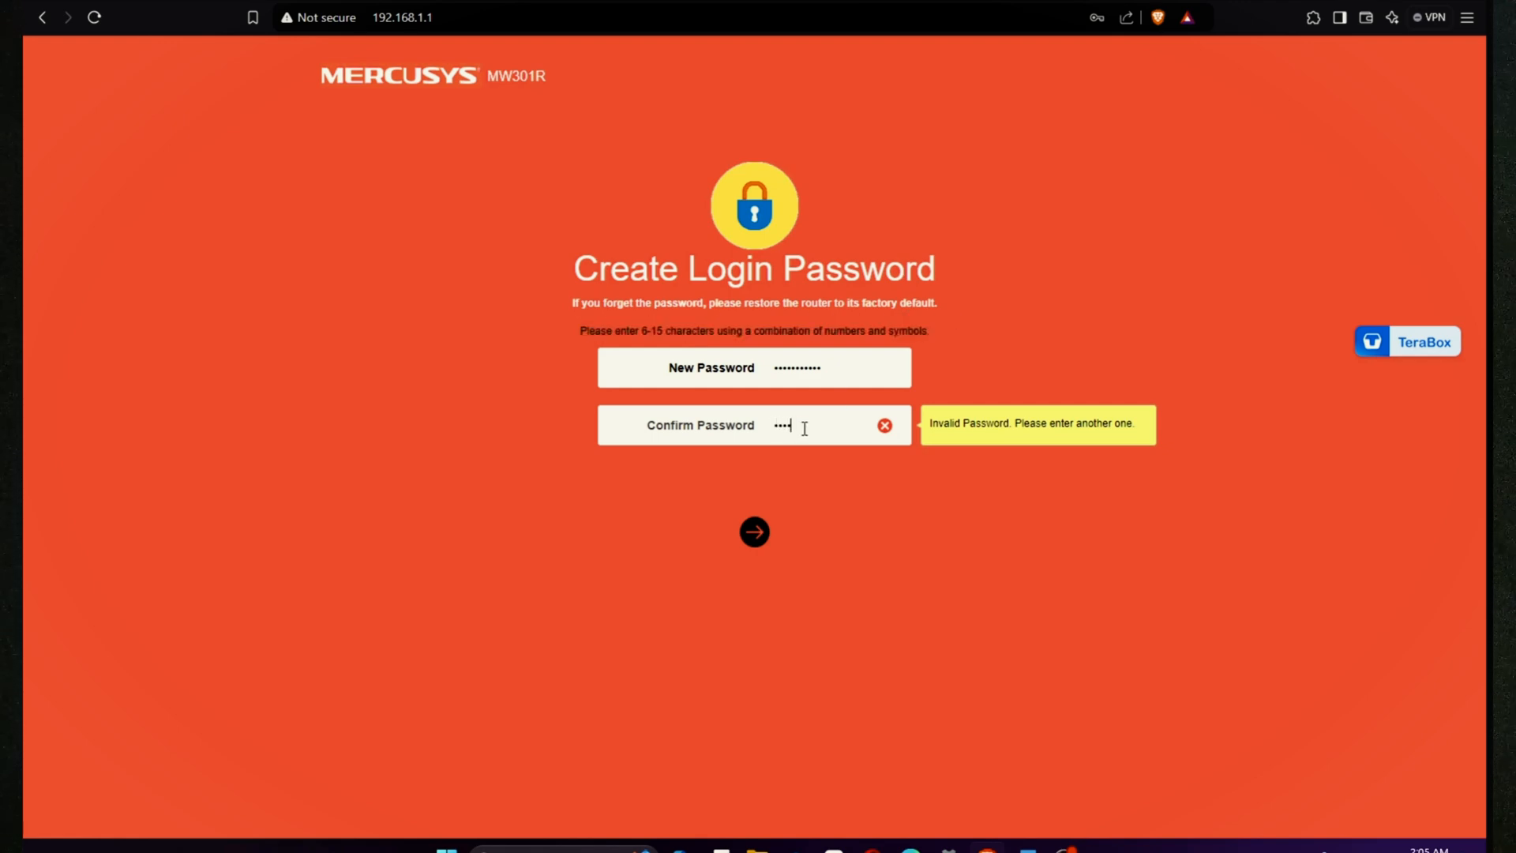
pyautogui.write('5')
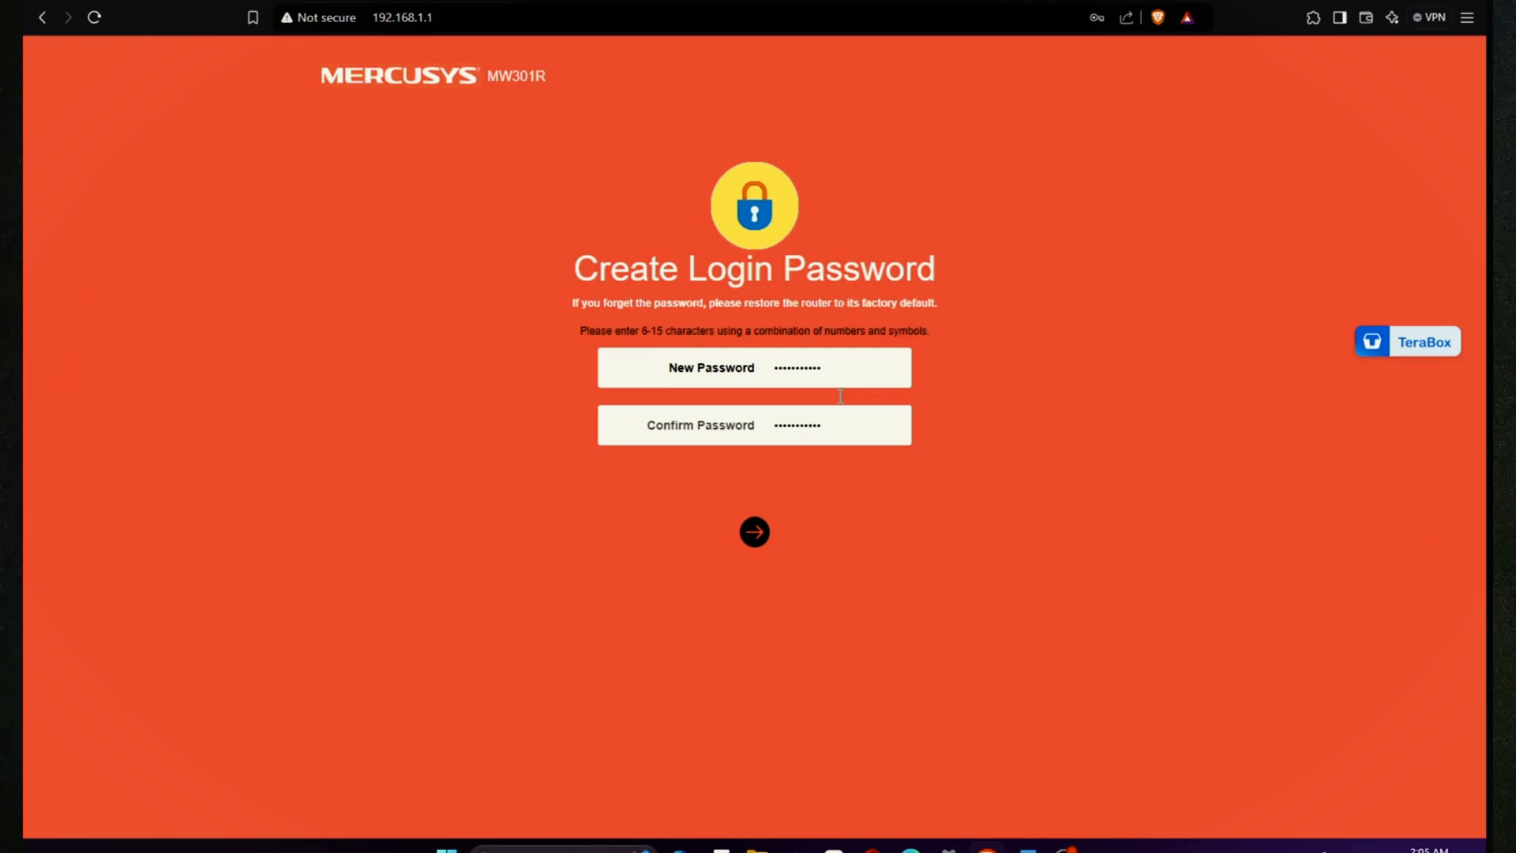
pyautogui.click(752, 536)
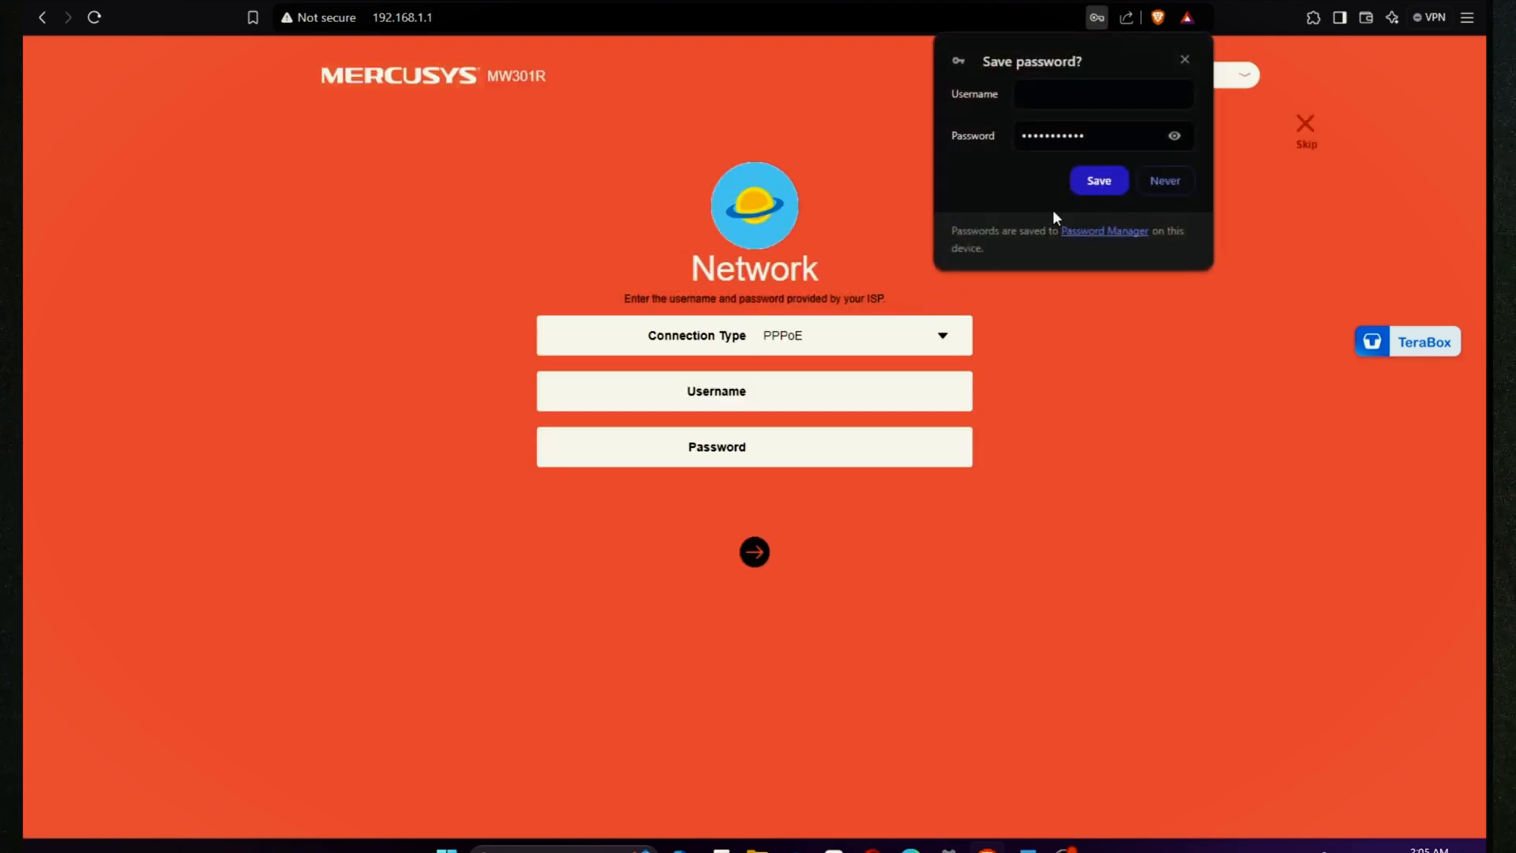
# Step: Set the internet connection type to Dynamic IP
pyautogui.click(938, 347)
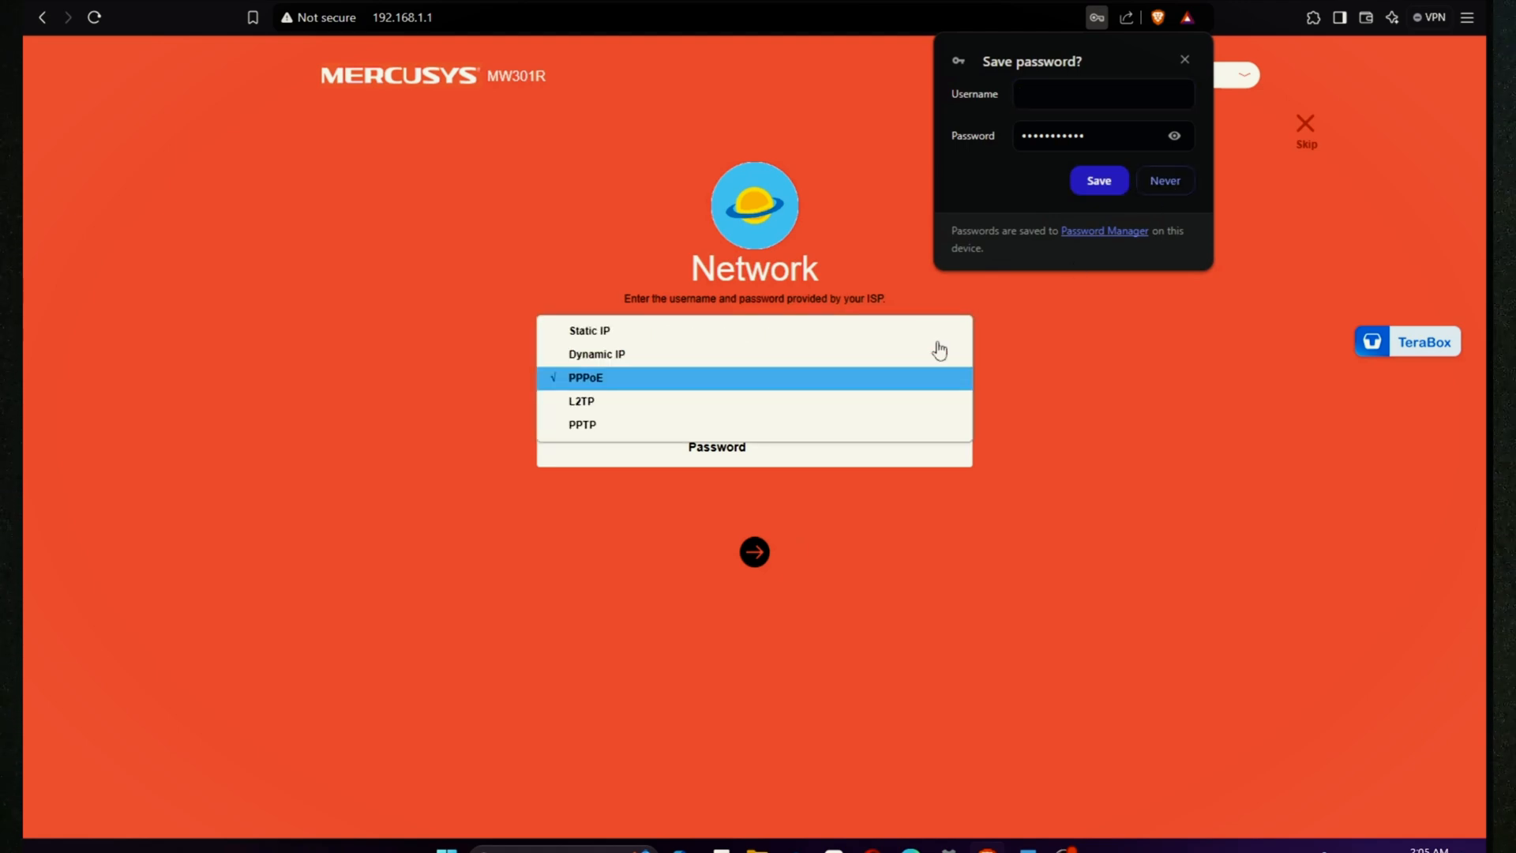
pyautogui.click(825, 356)
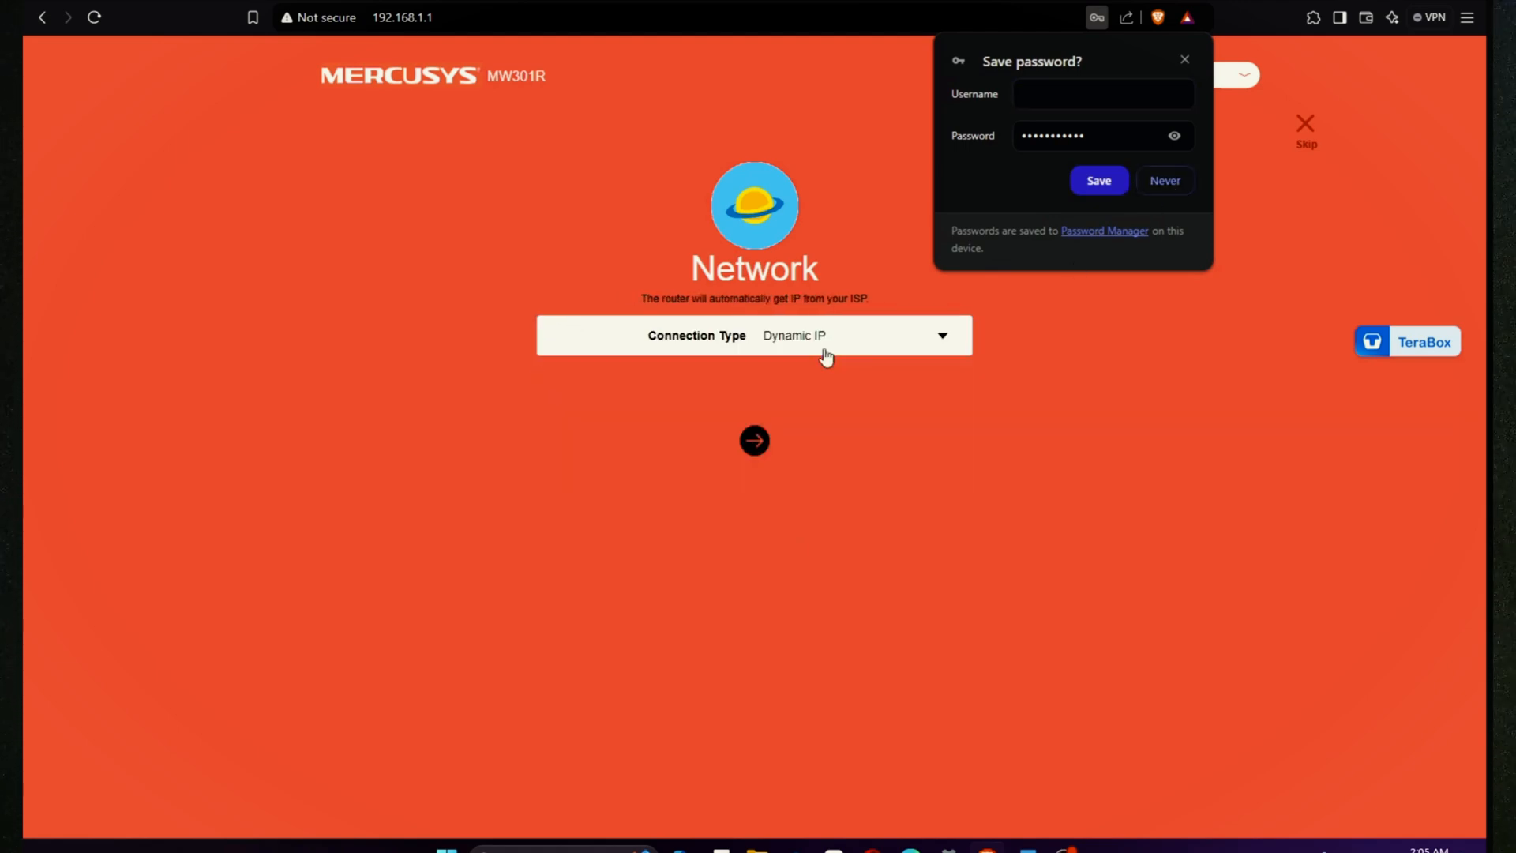
pyautogui.click(1184, 60)
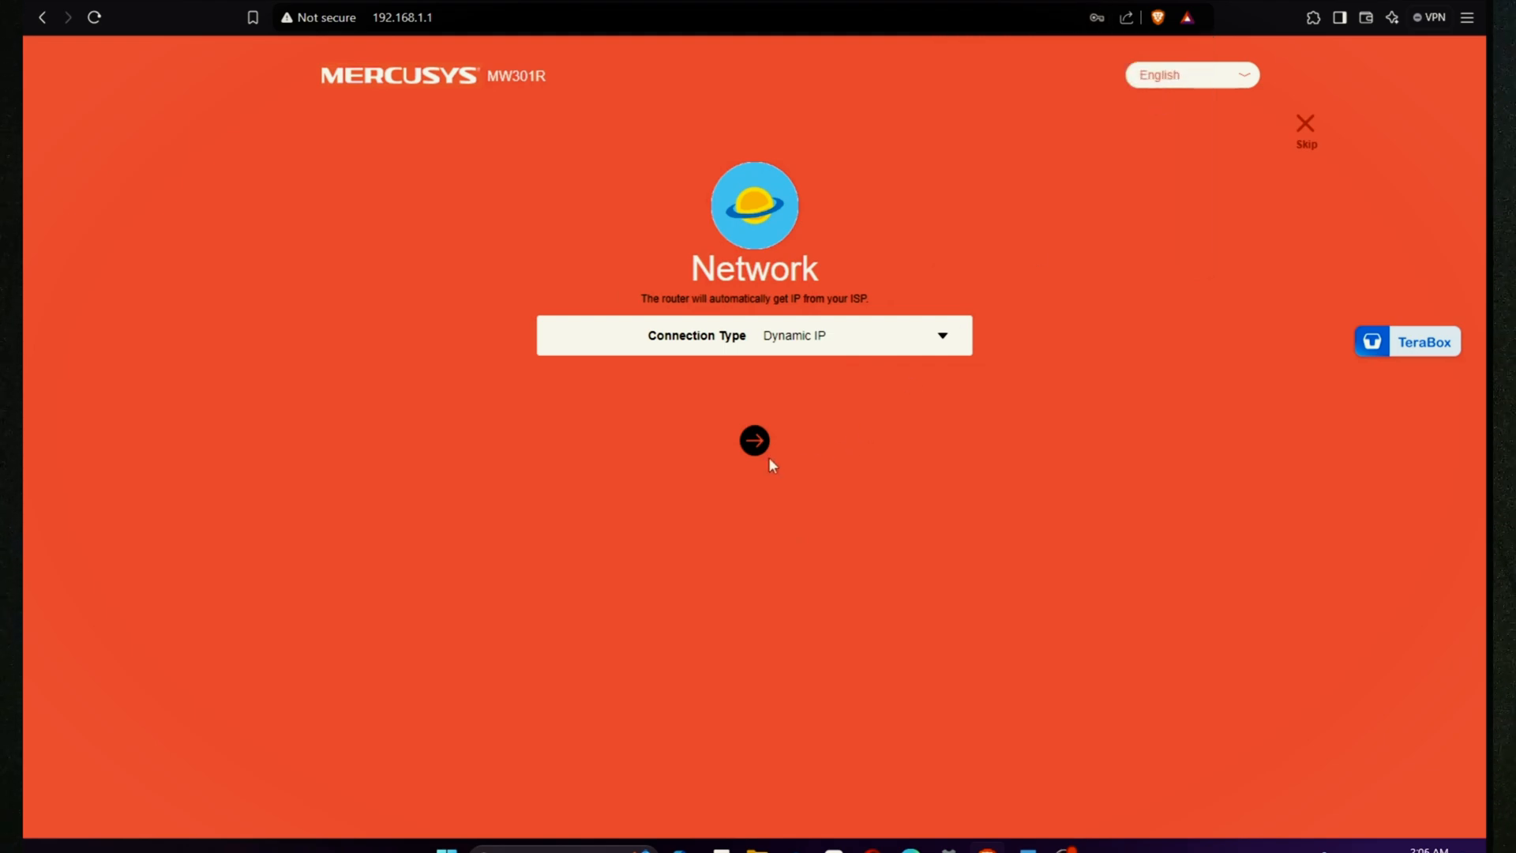
pyautogui.click(755, 441)
# Step: Rename the wireless network to ParentControl and give it a new Wi-Fi password
pyautogui.moveTo(886, 364); pyautogui.dragTo(705, 343)
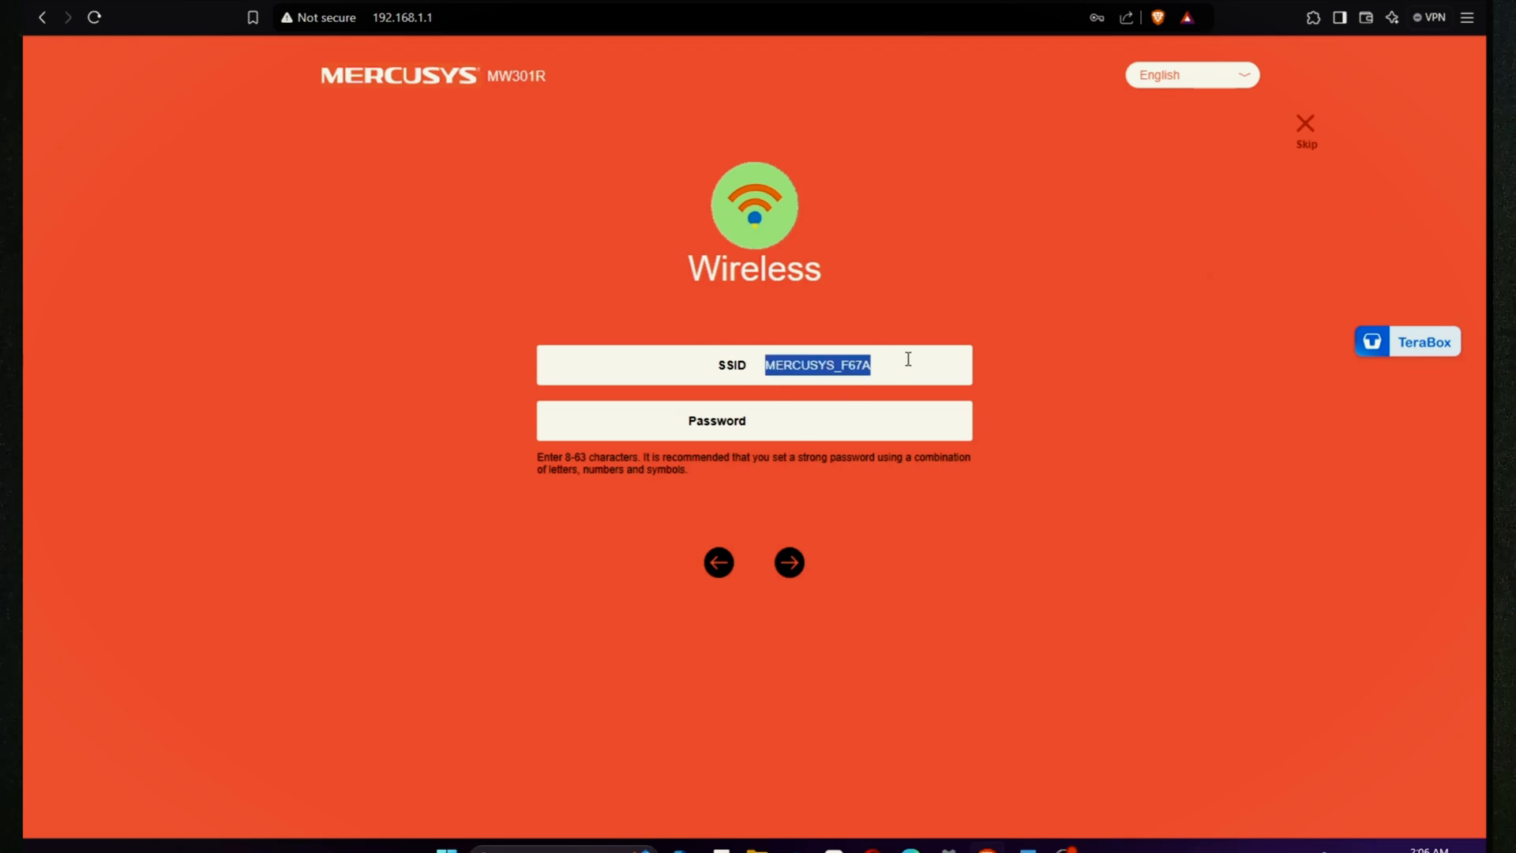
pyautogui.write('ParentControl')
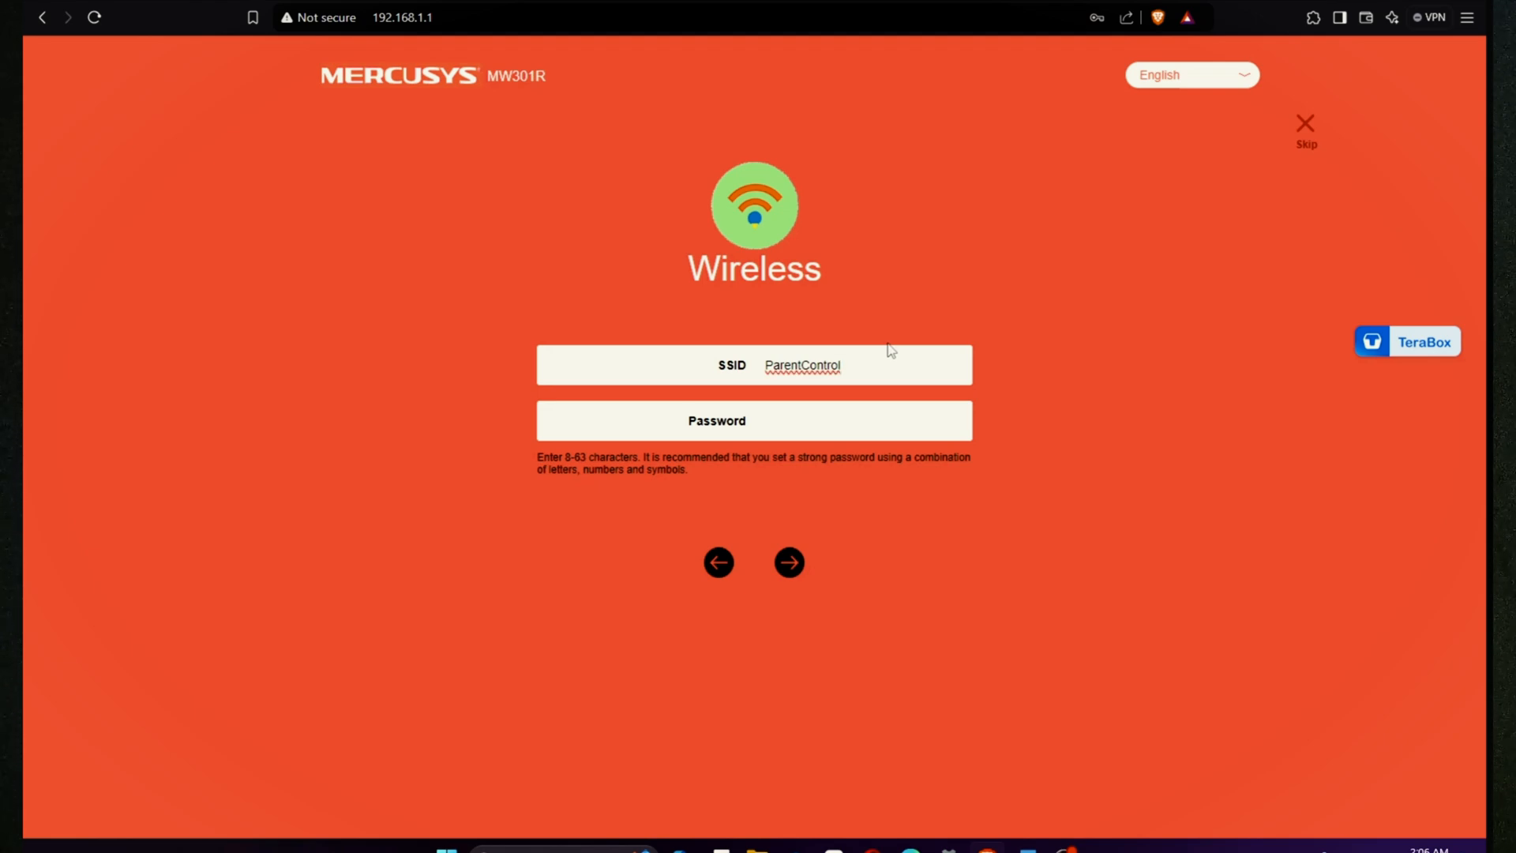
pyautogui.click(841, 420)
pyautogui.write('admin12345')
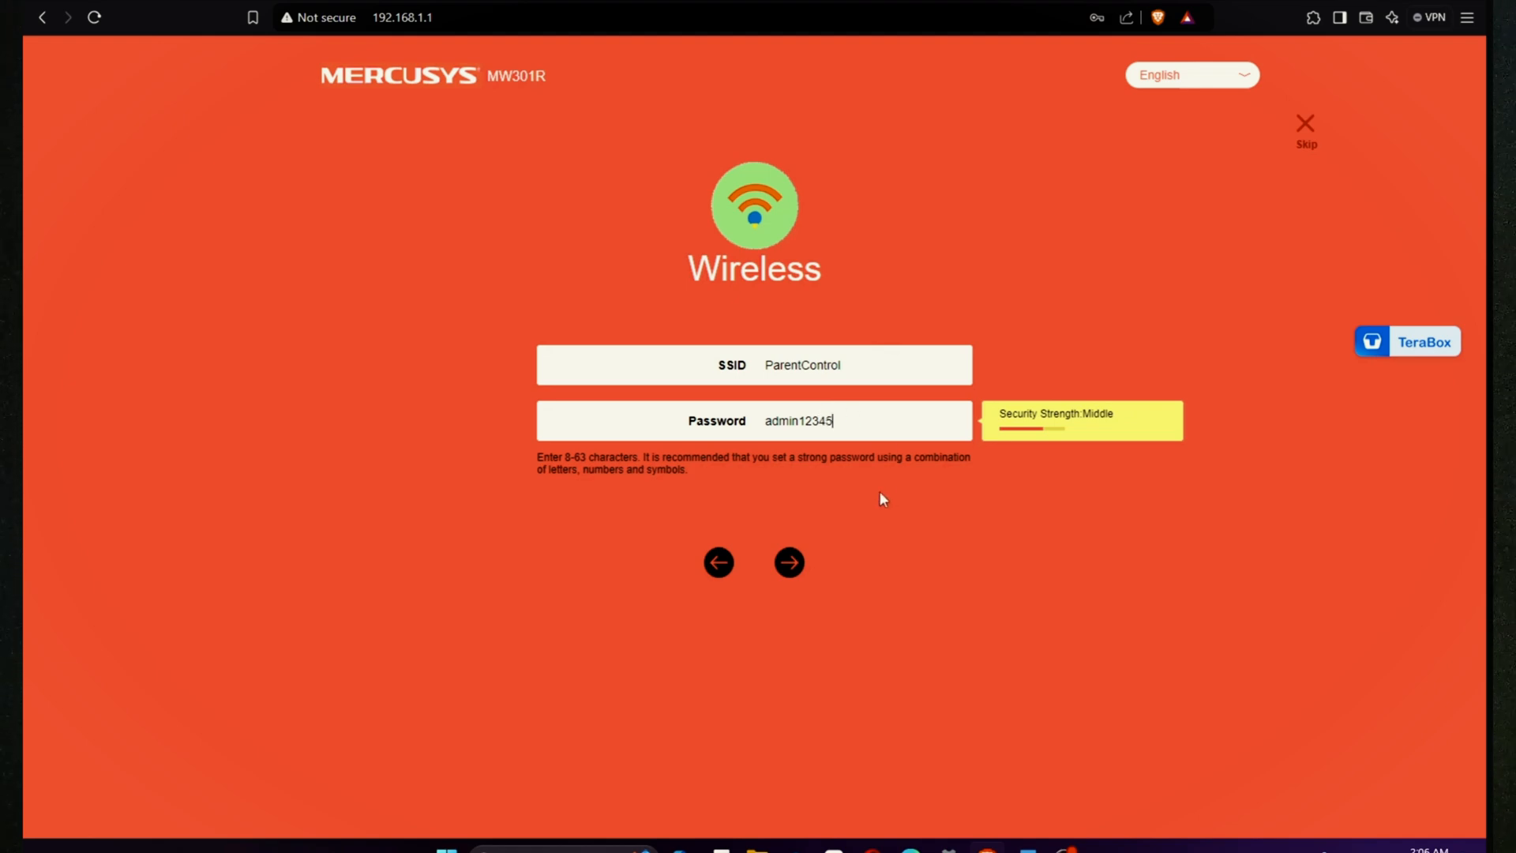
pyautogui.click(790, 563)
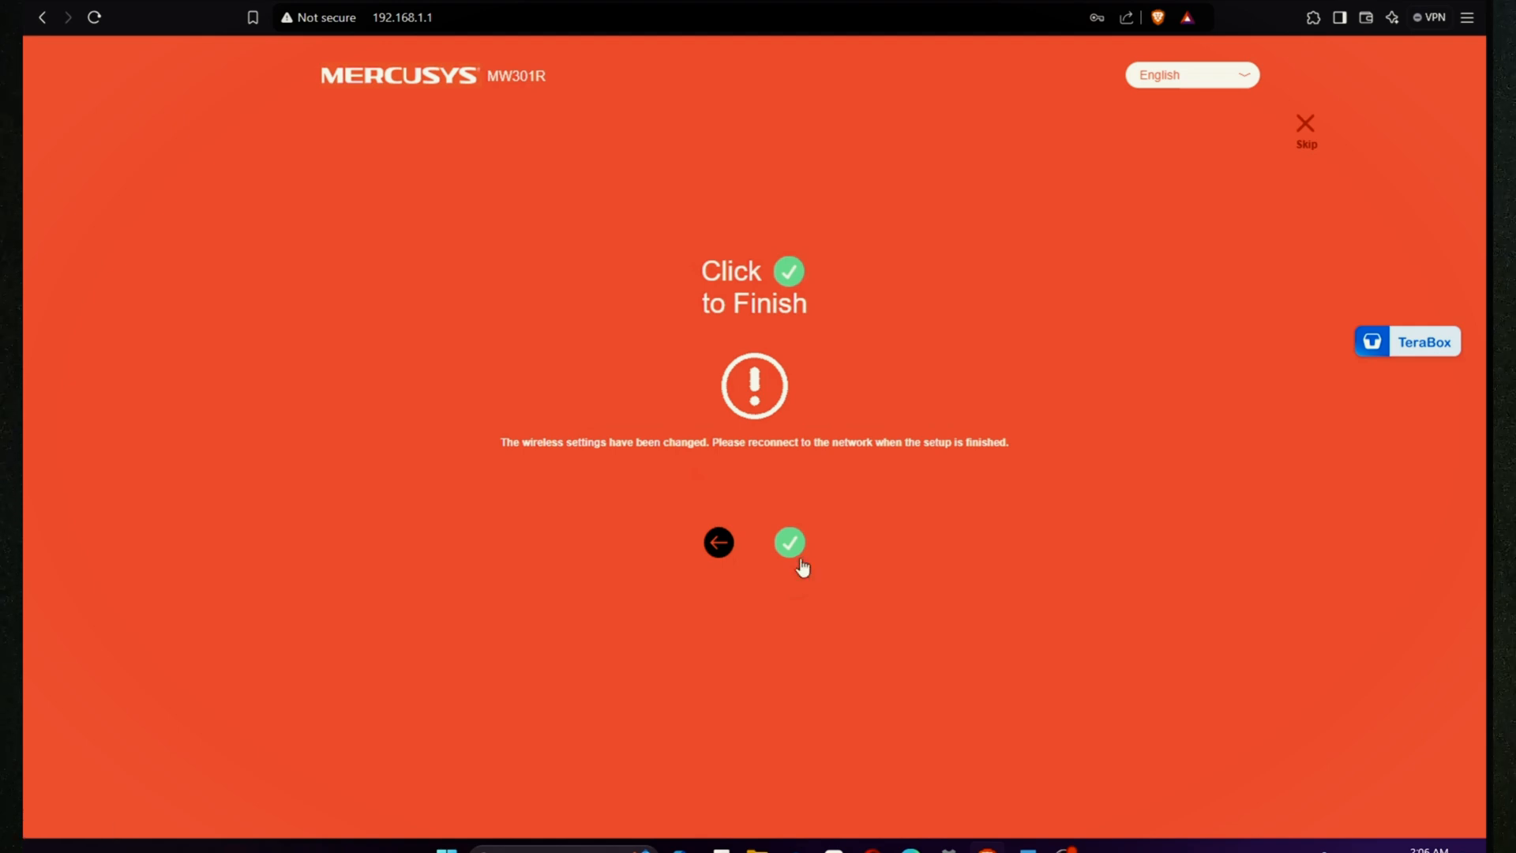
# Step: Confirm Quick Setup with the green check mark so the router applies the new settings
pyautogui.click(790, 543)
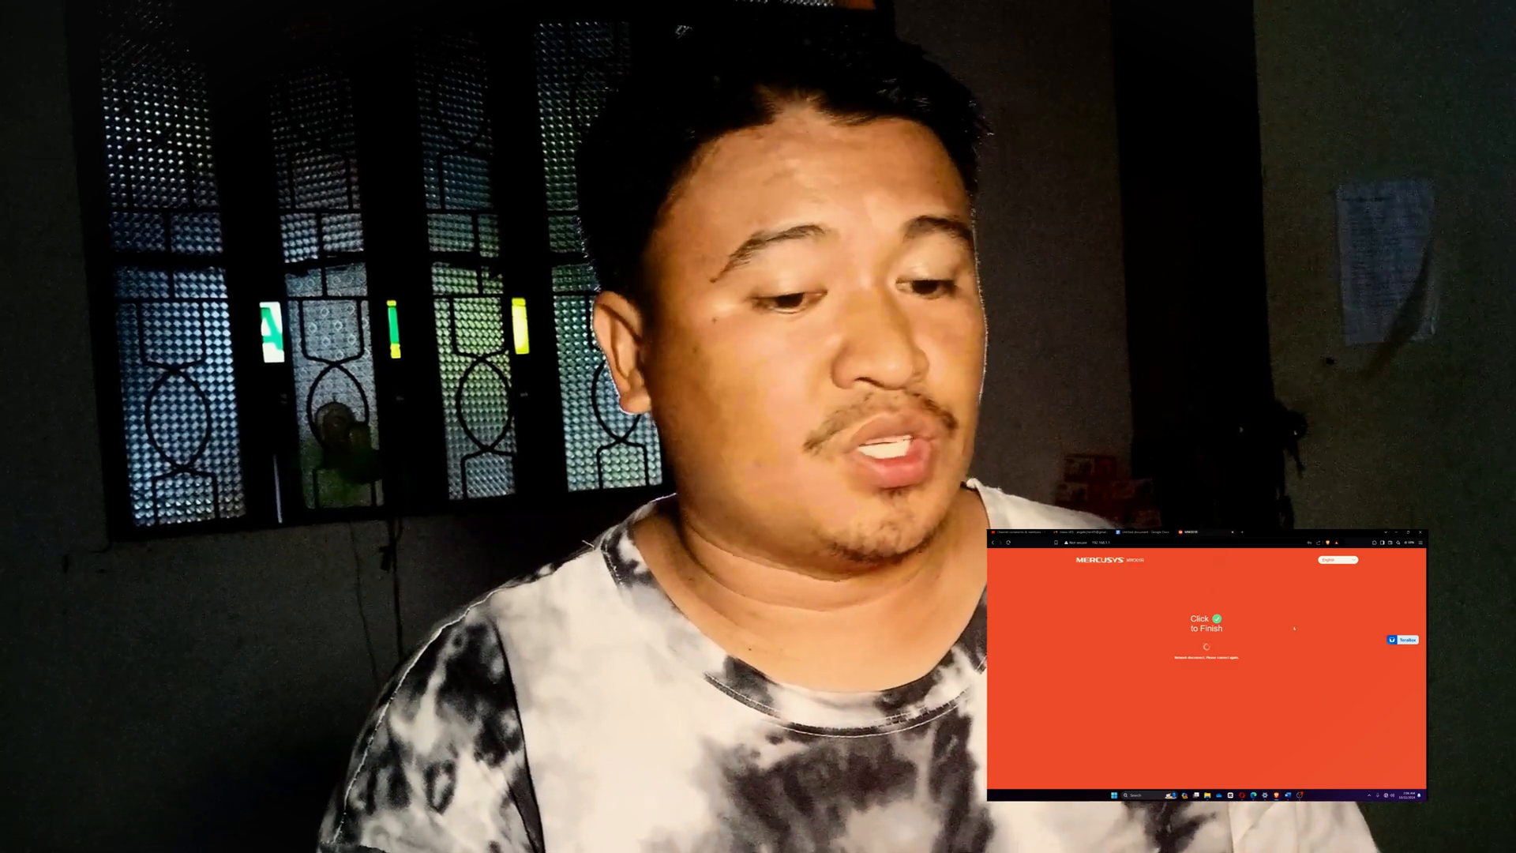
pyautogui.click(1389, 795)
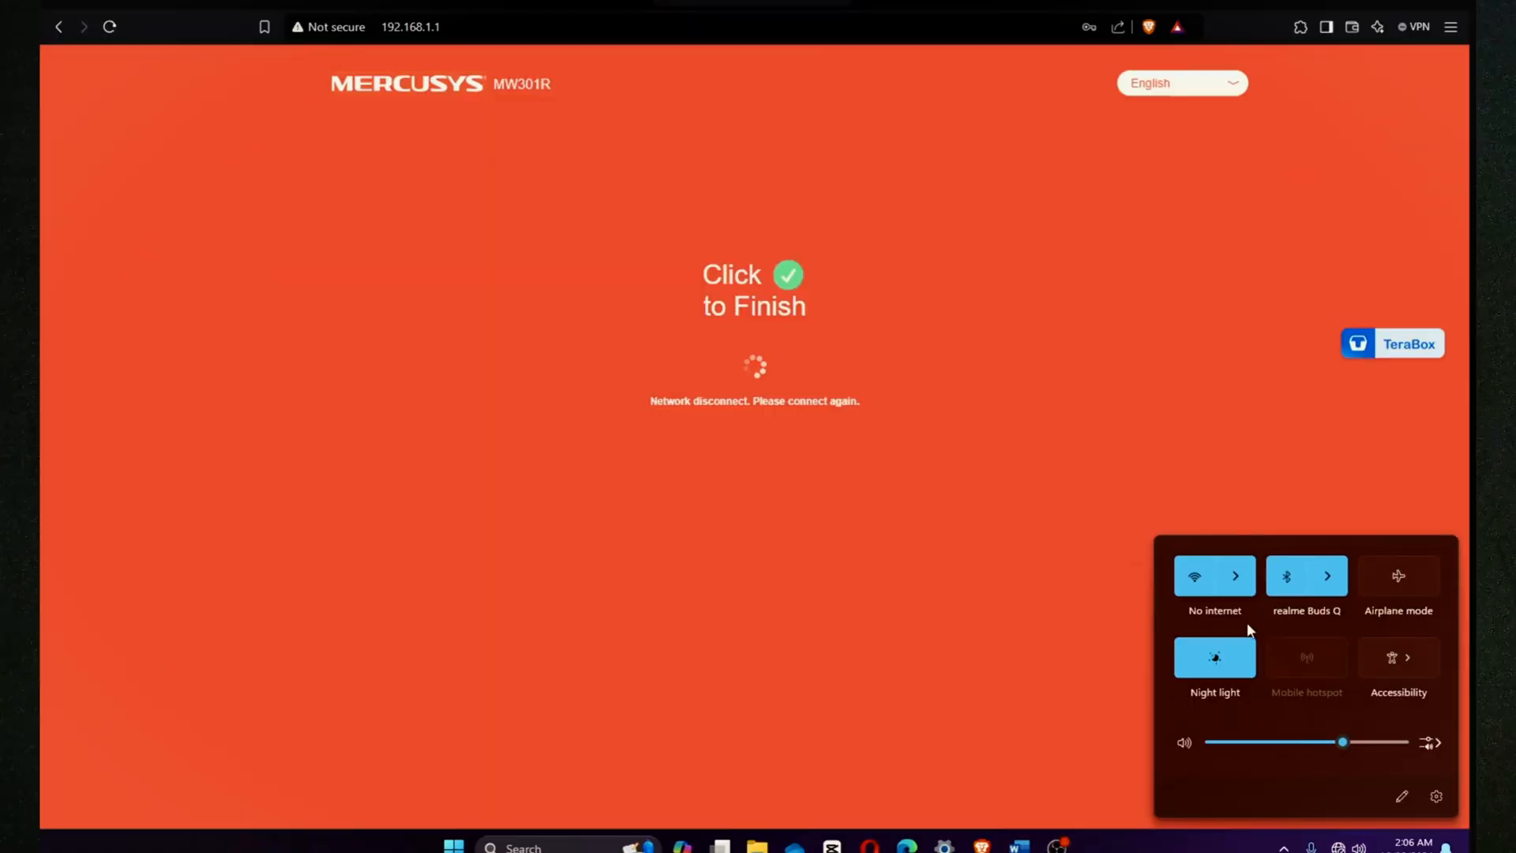
# Step: Connect the PC to ParentControl Wi-Fi, entering and verifying its security key
pyautogui.click(1239, 589)
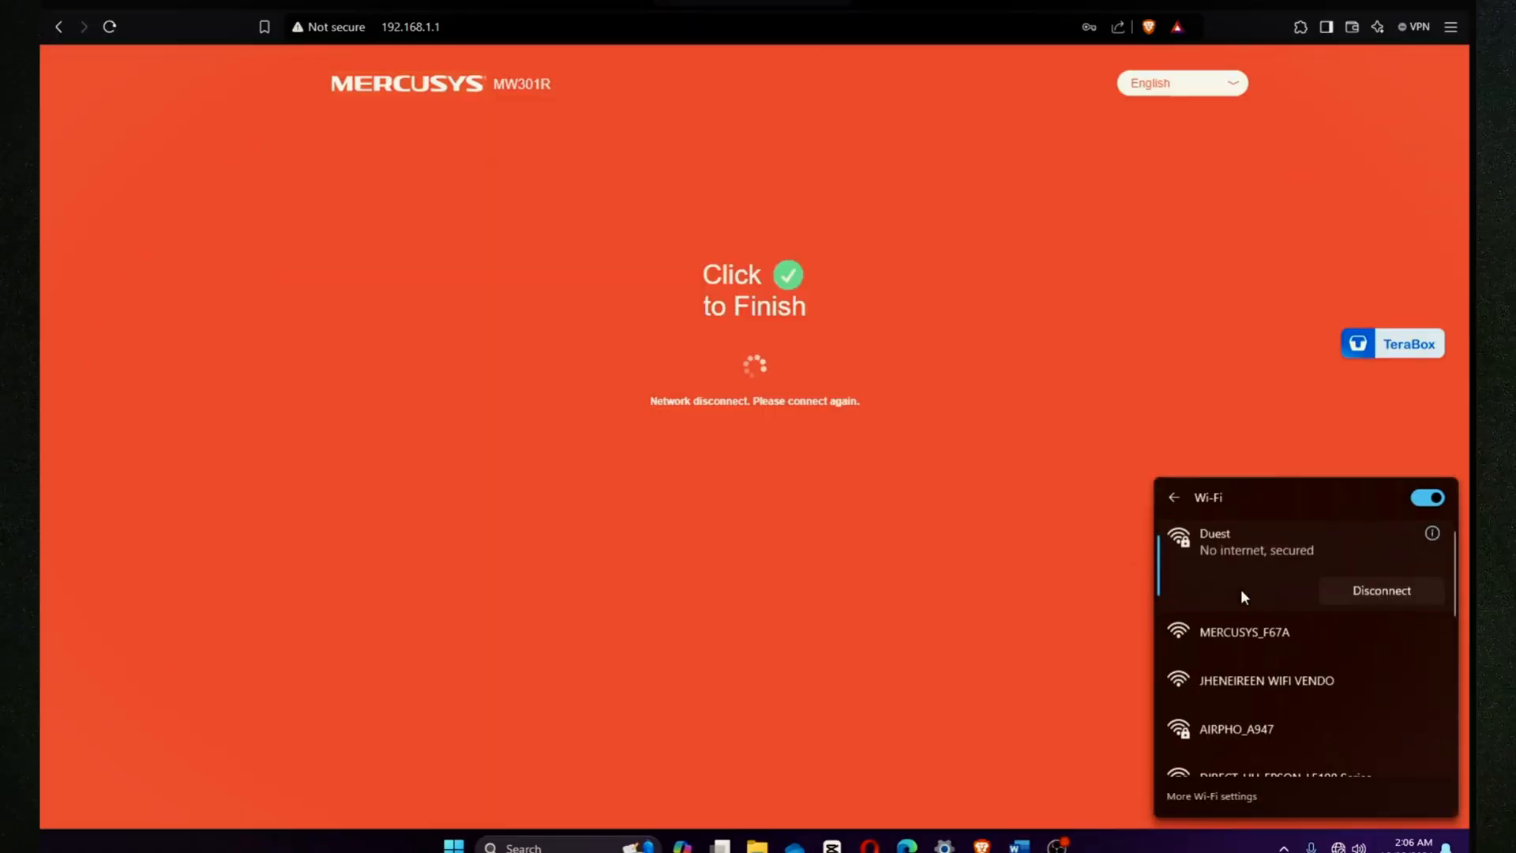
pyautogui.click(1034, 559)
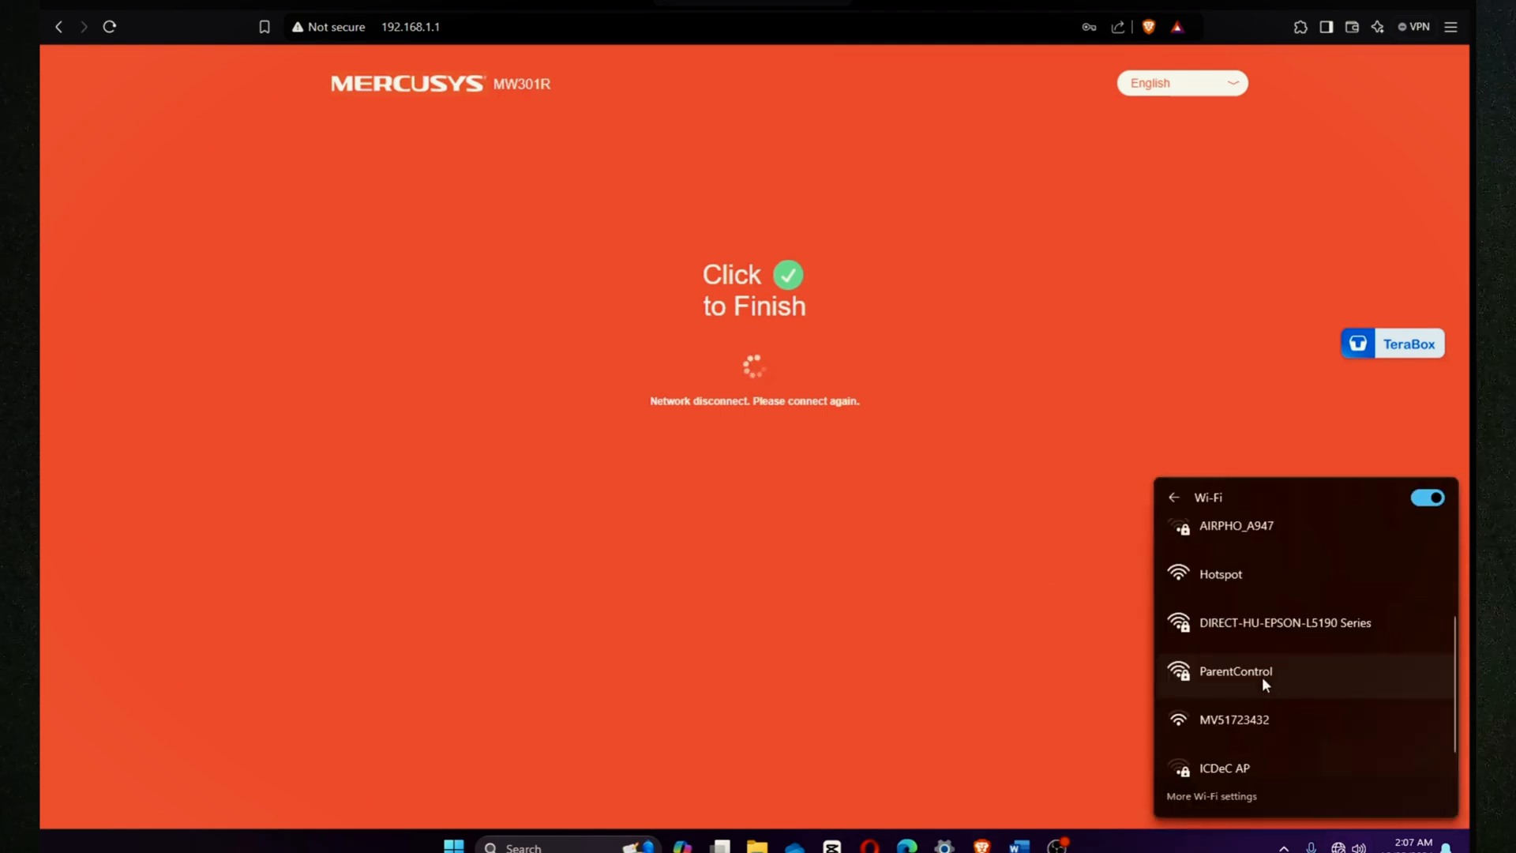
pyautogui.click(1261, 676)
pyautogui.click(1365, 704)
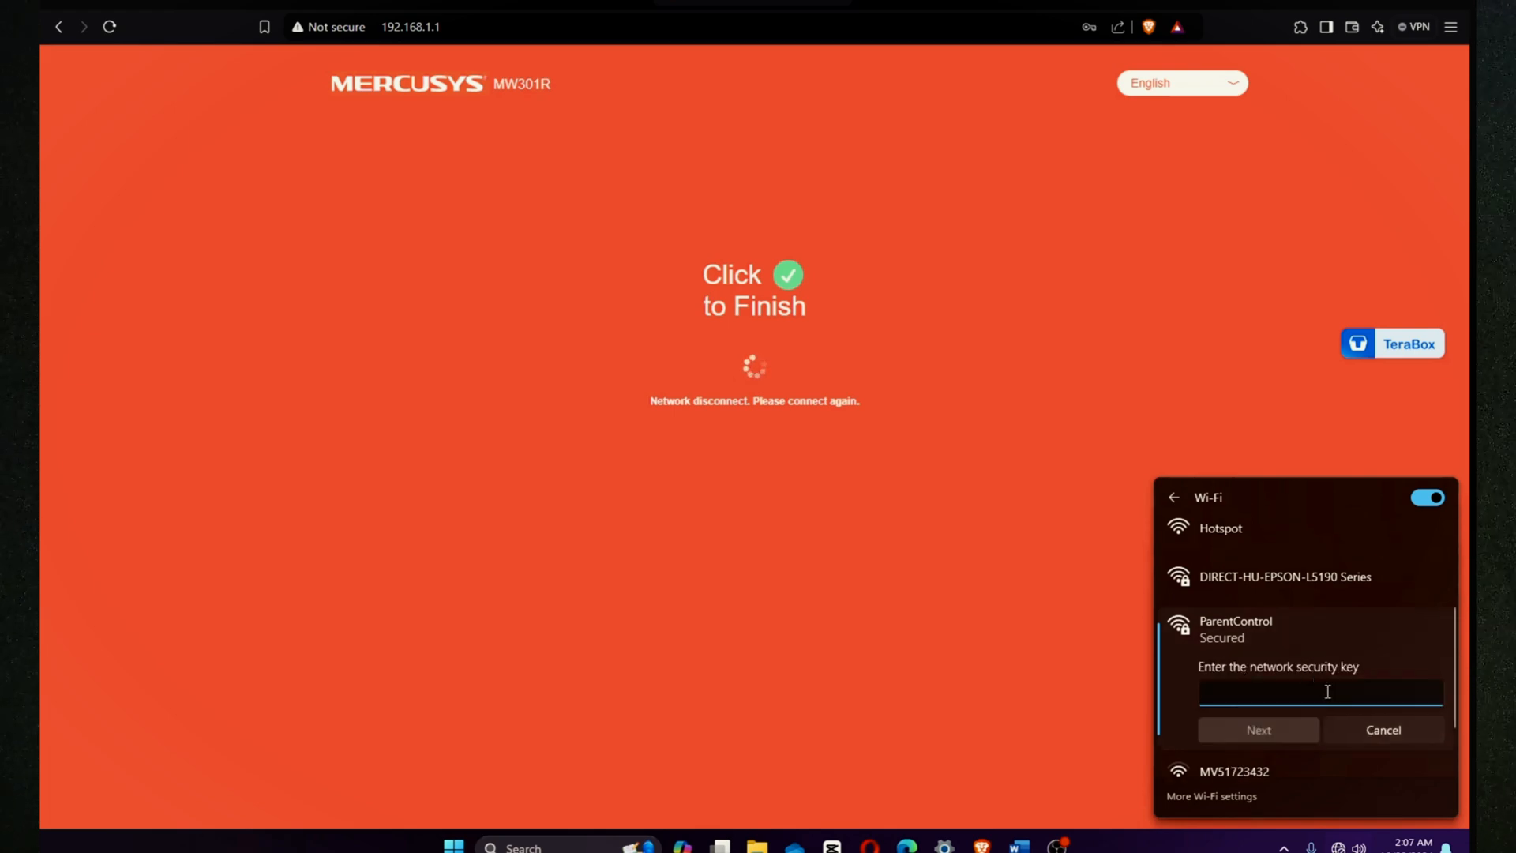
pyautogui.write('•••••••••')
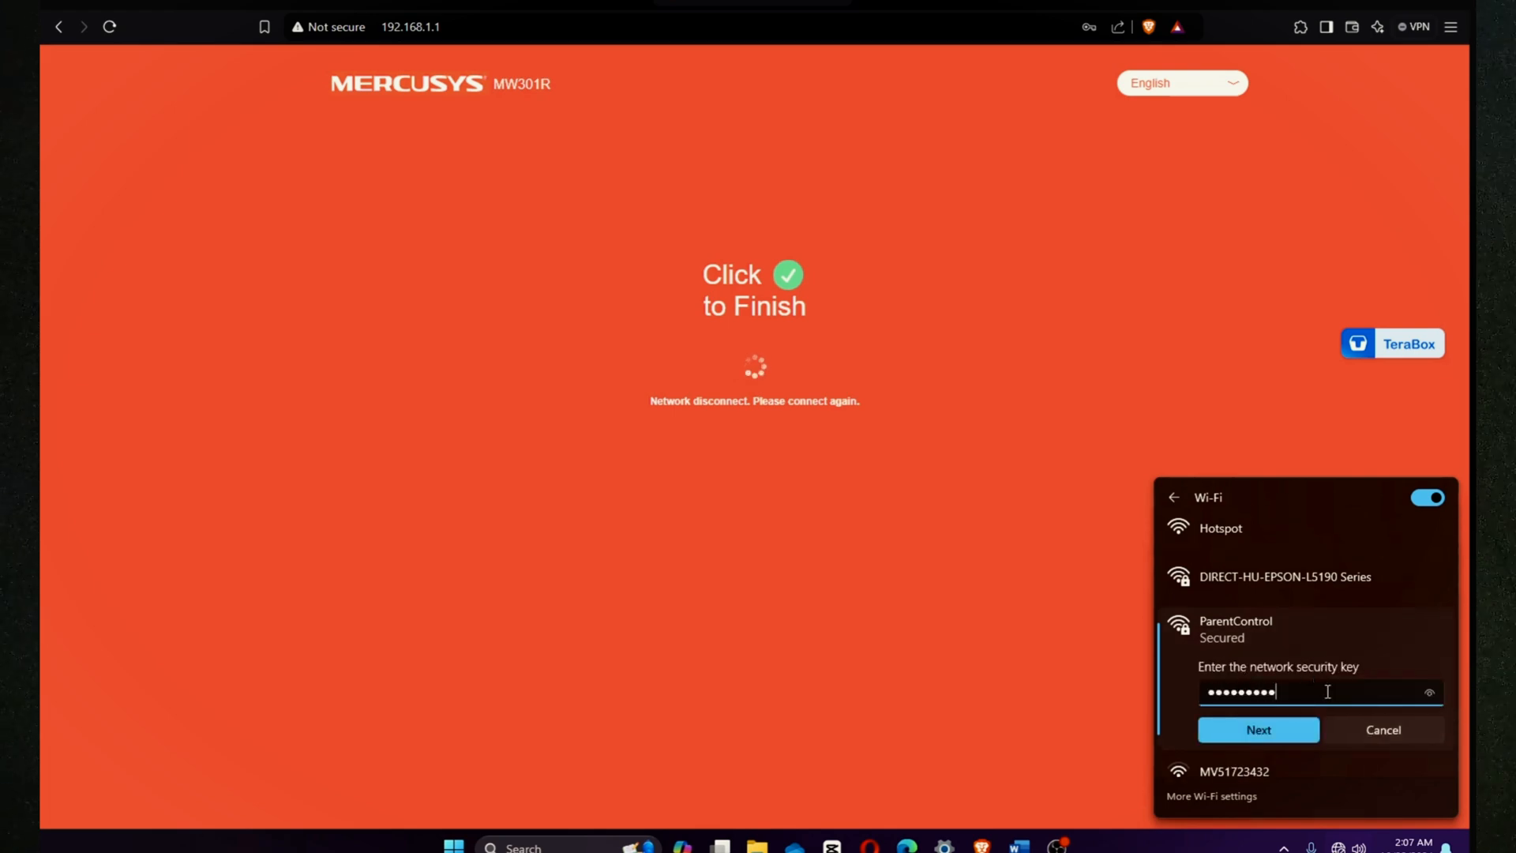
pyautogui.click(1421, 692)
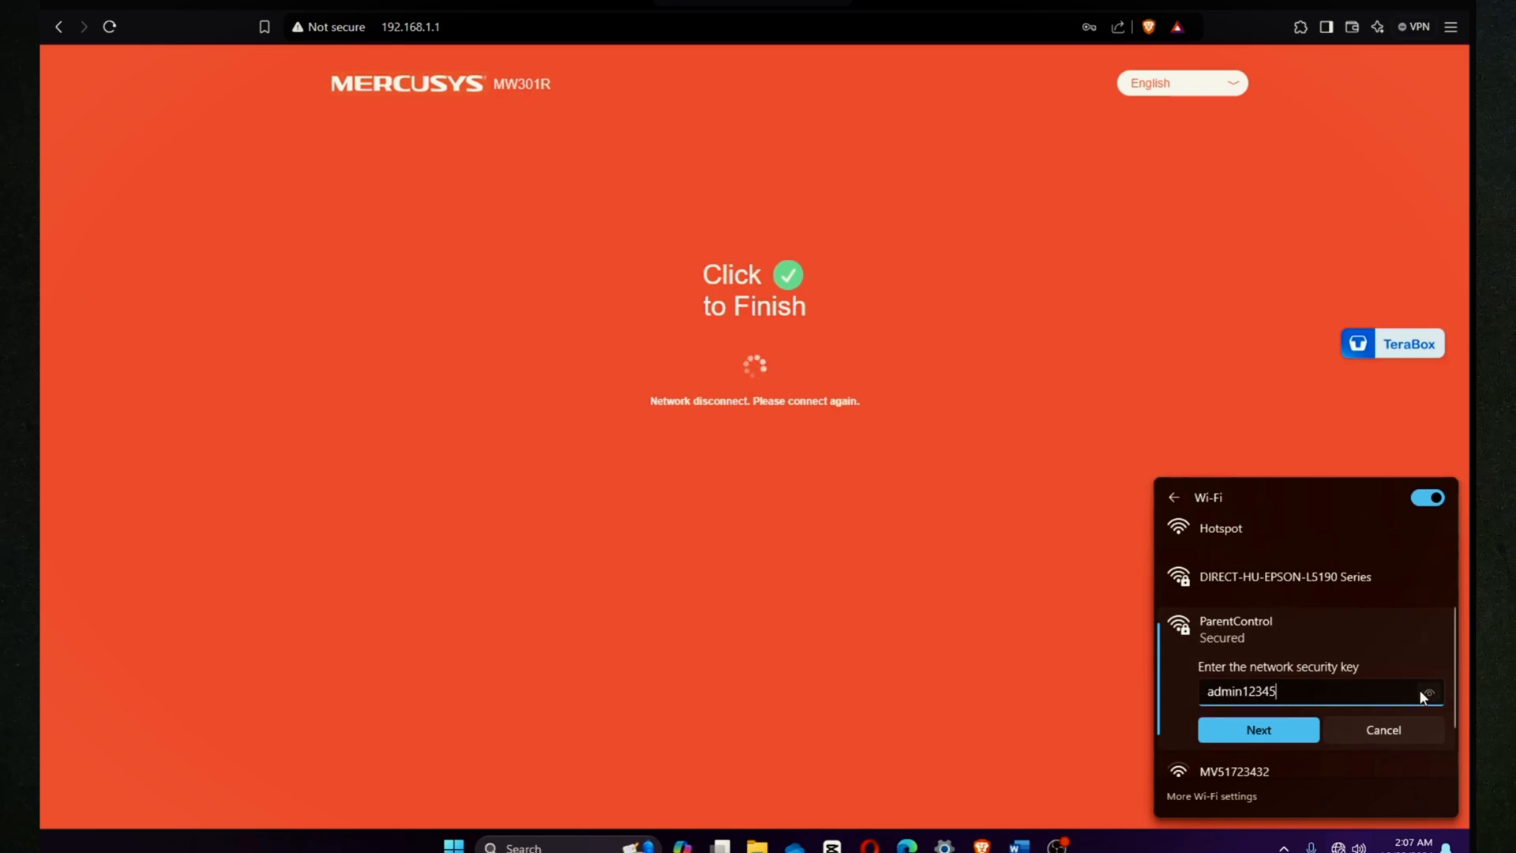
pyautogui.click(1273, 733)
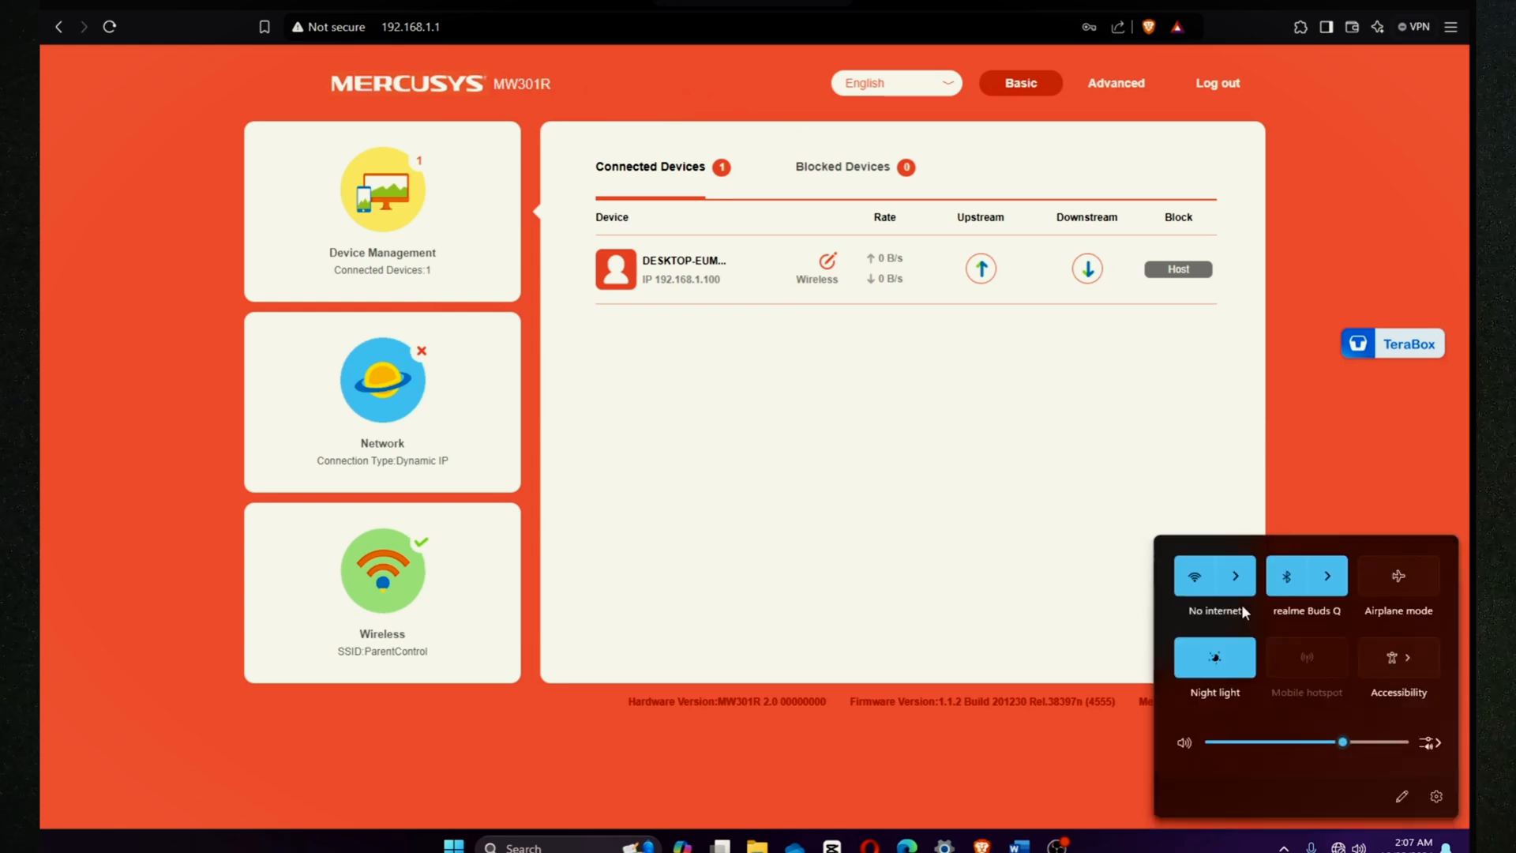
pyautogui.click(1236, 587)
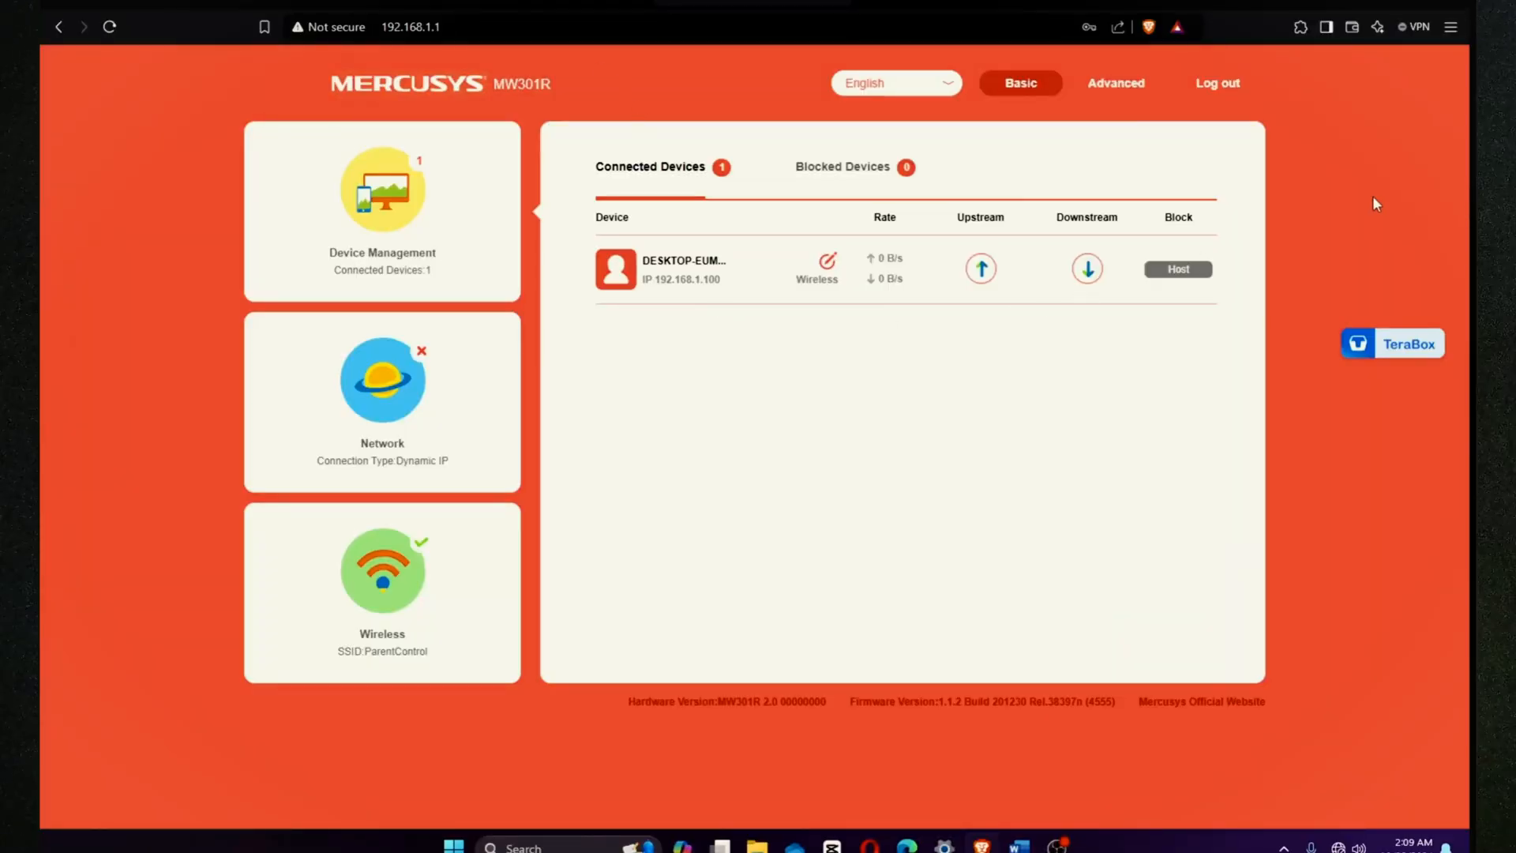
pyautogui.click(1451, 29)
pyautogui.click(1451, 28)
pyautogui.click(1451, 27)
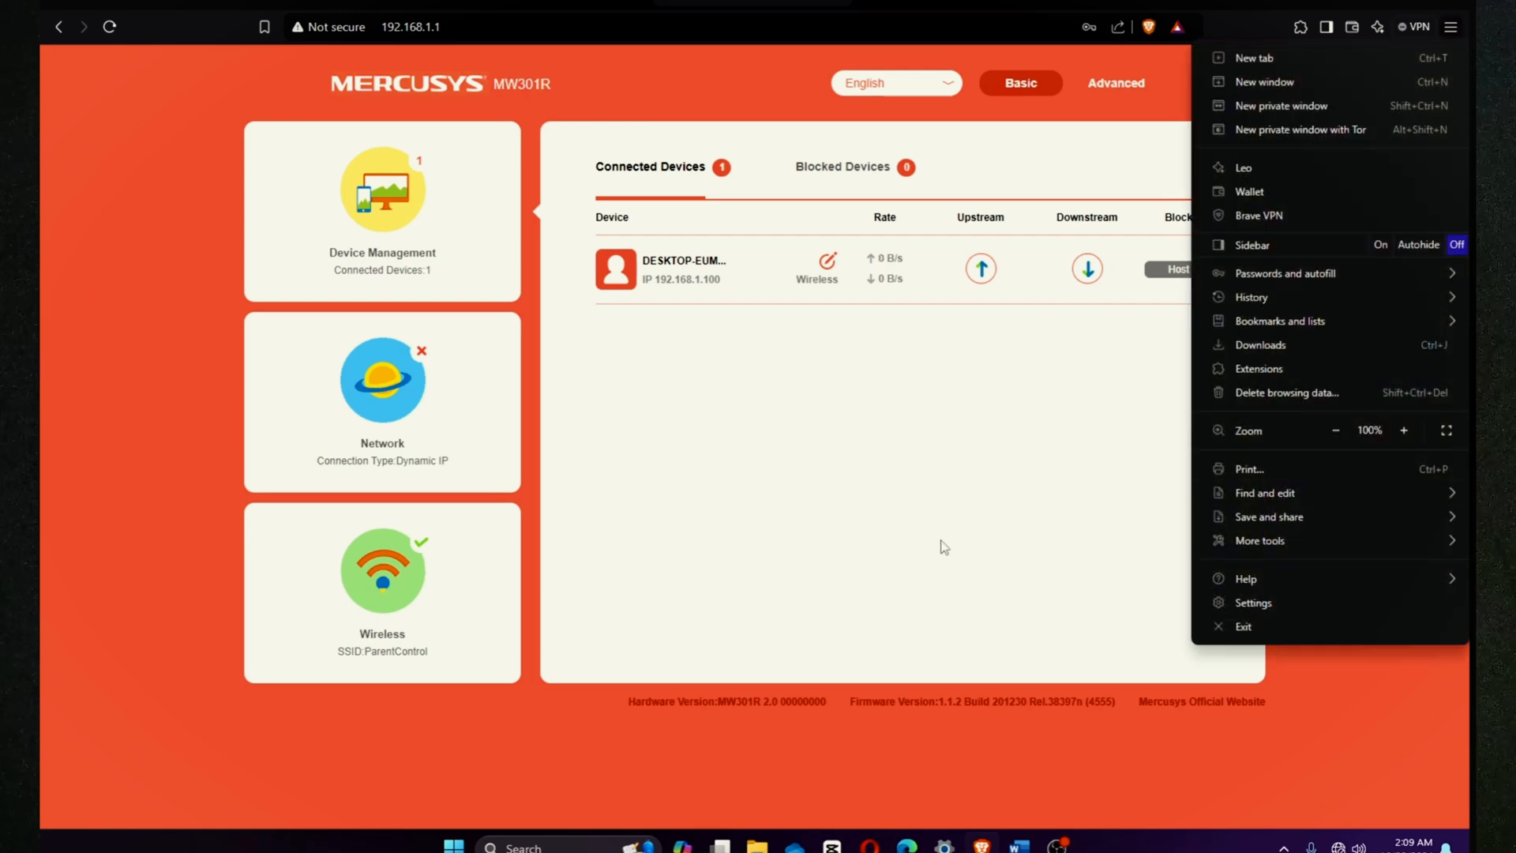
pyautogui.click(945, 543)
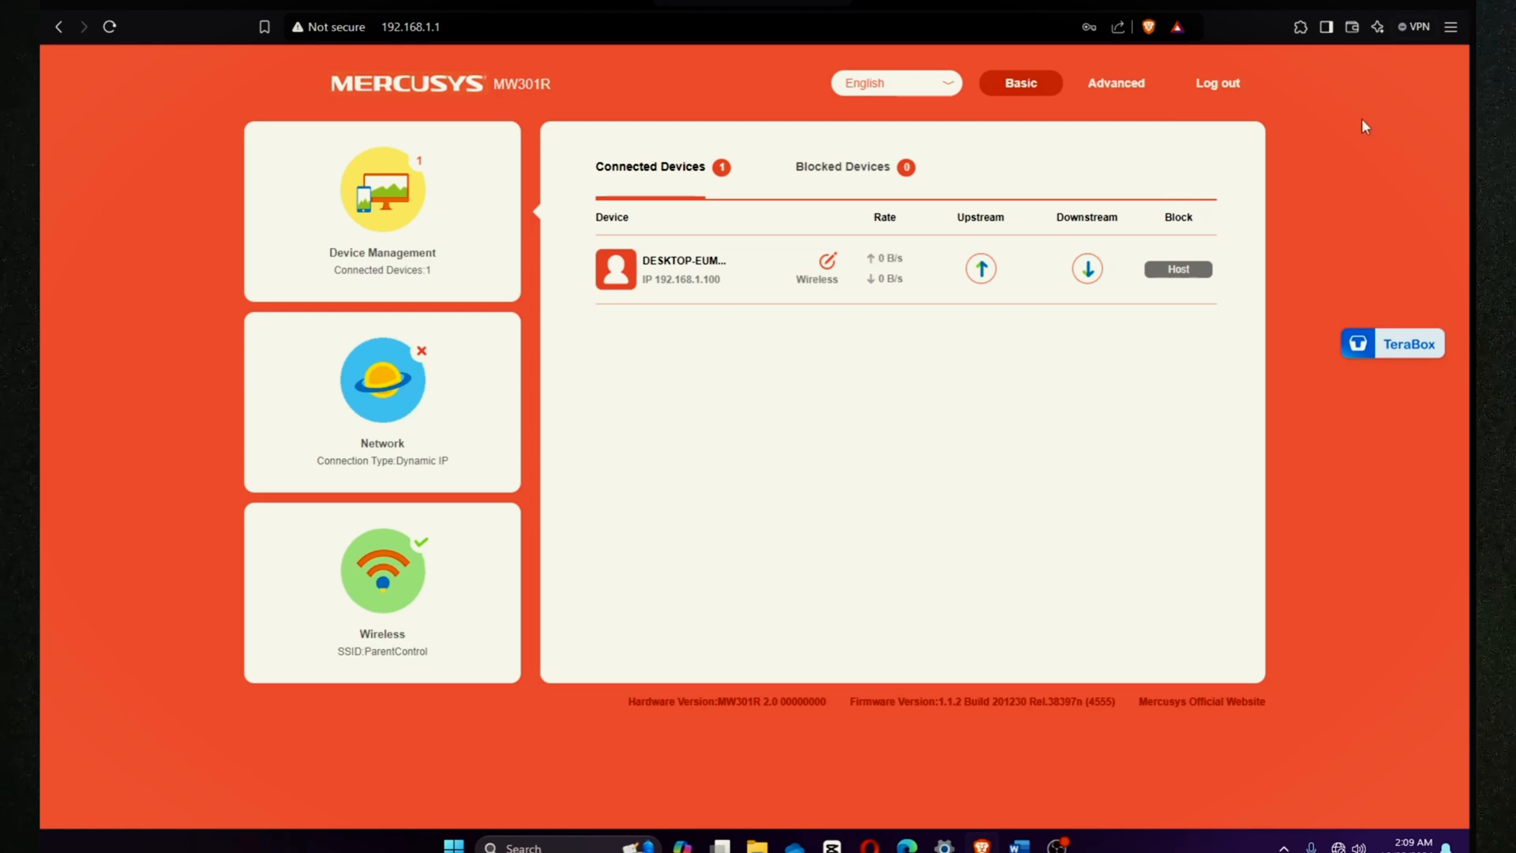
# Step: Go to Advanced > Network Control > Parental Controls
pyautogui.click(1118, 87)
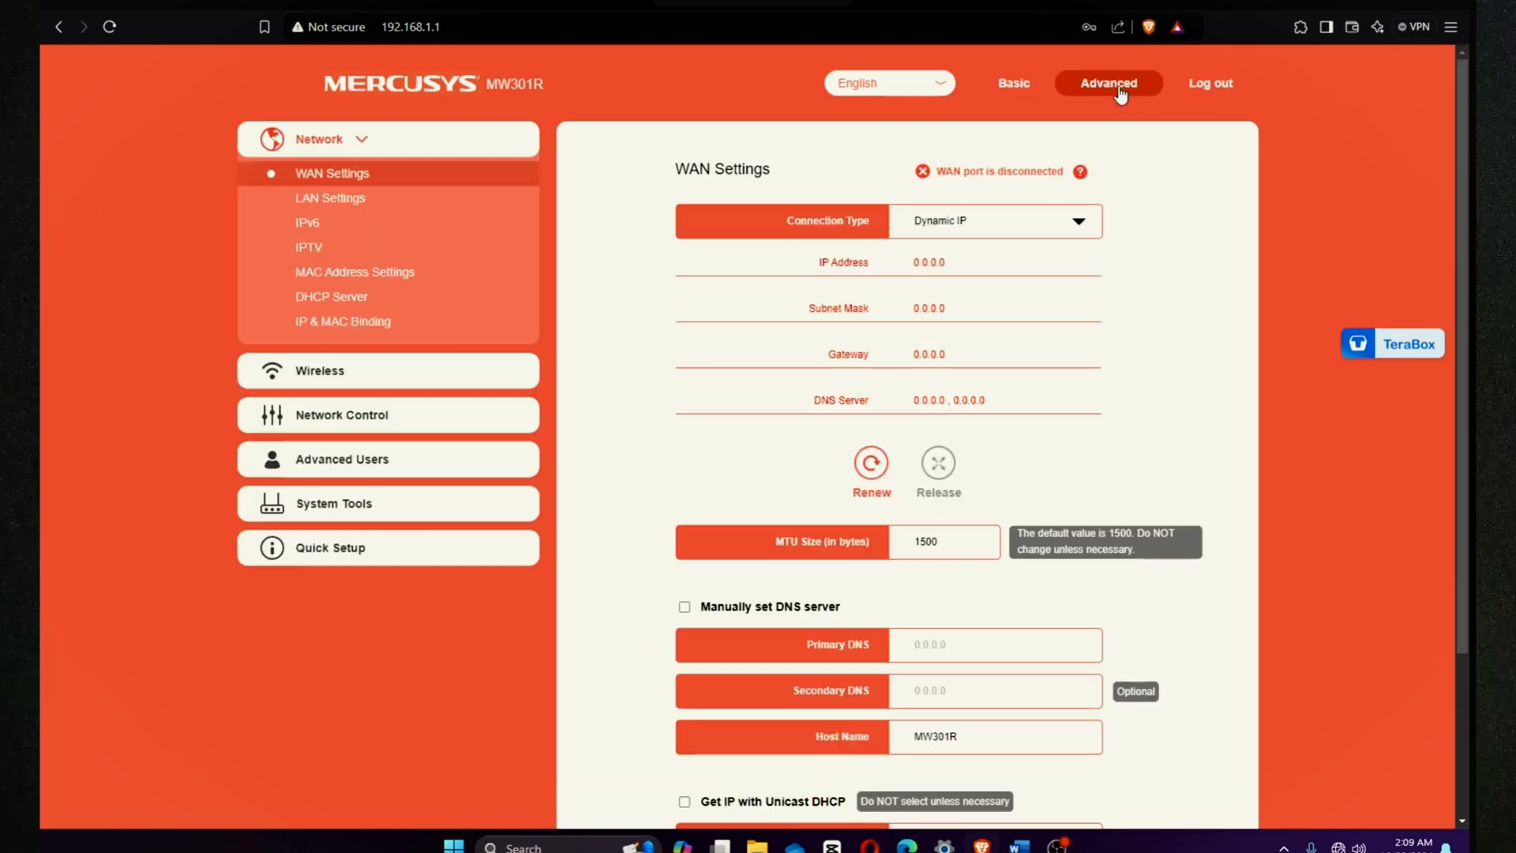
pyautogui.click(404, 425)
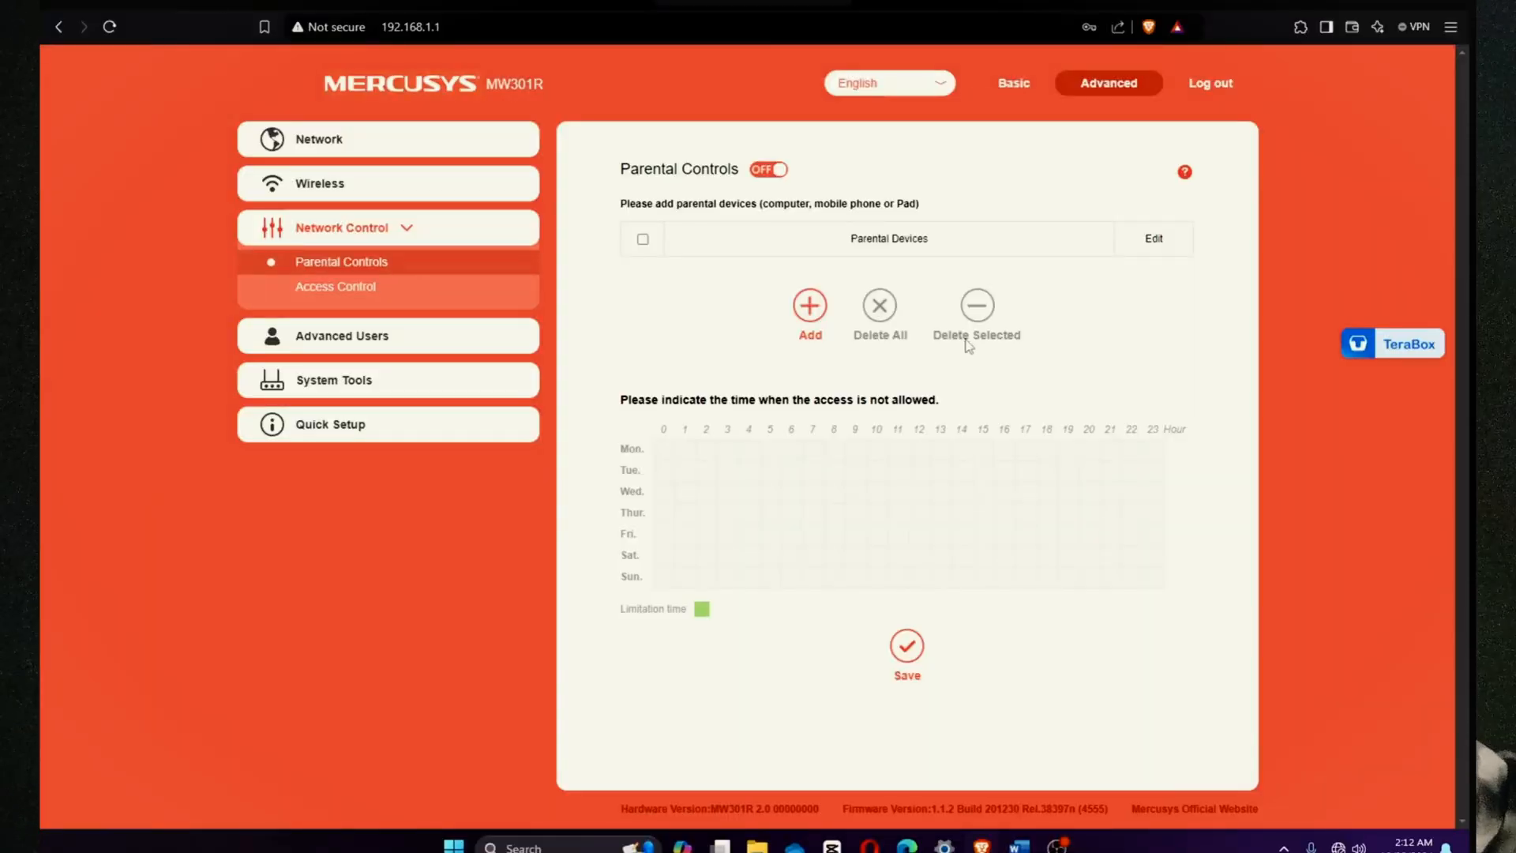
# Step: Add DESKTOP-EUMIGKT as a parental-control device and save the row
pyautogui.click(813, 308)
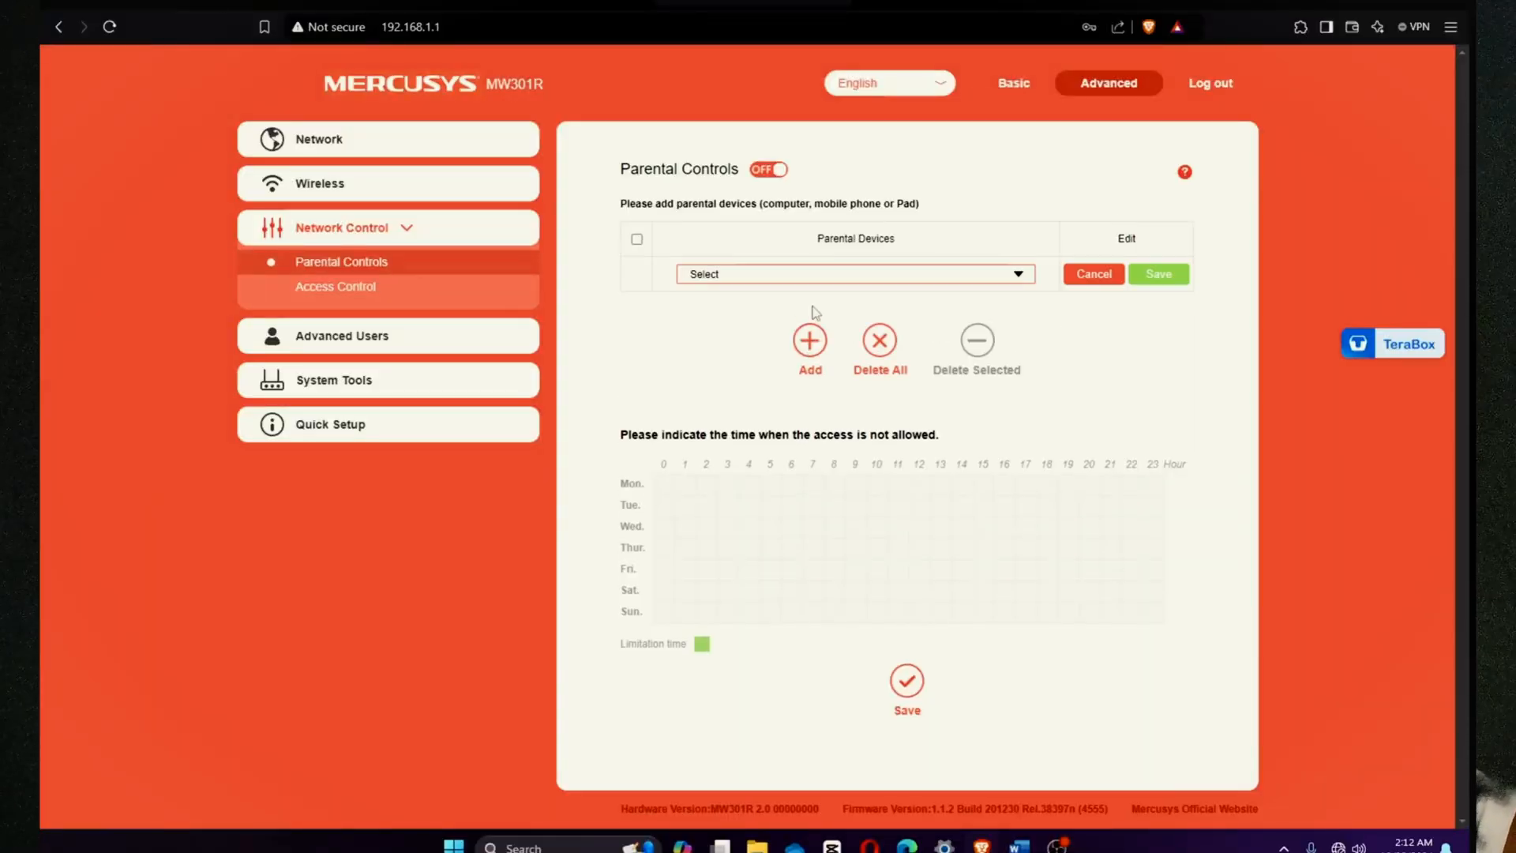
pyautogui.click(1013, 282)
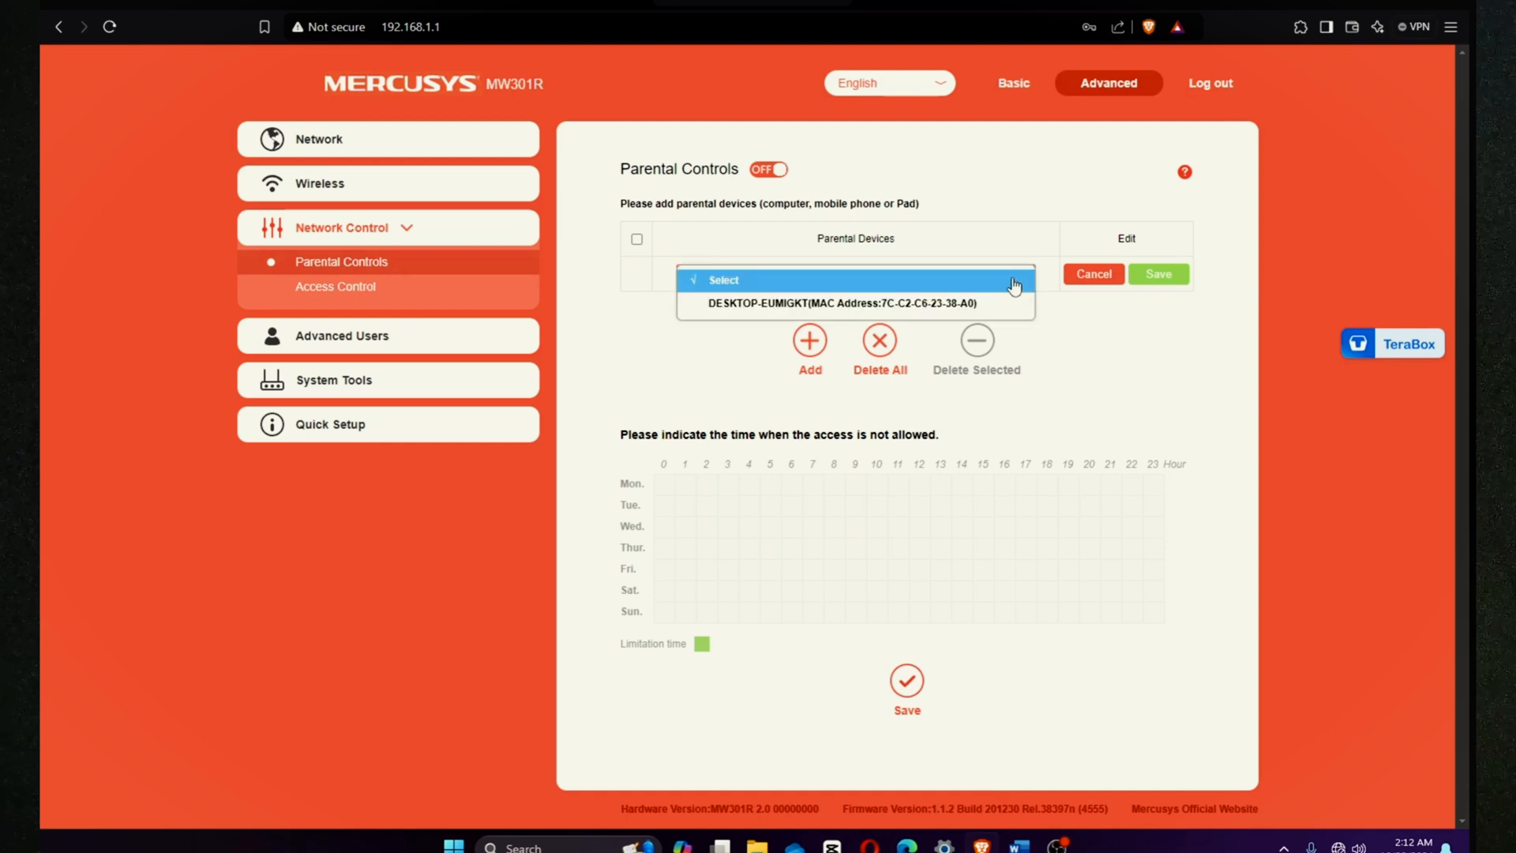
pyautogui.click(914, 312)
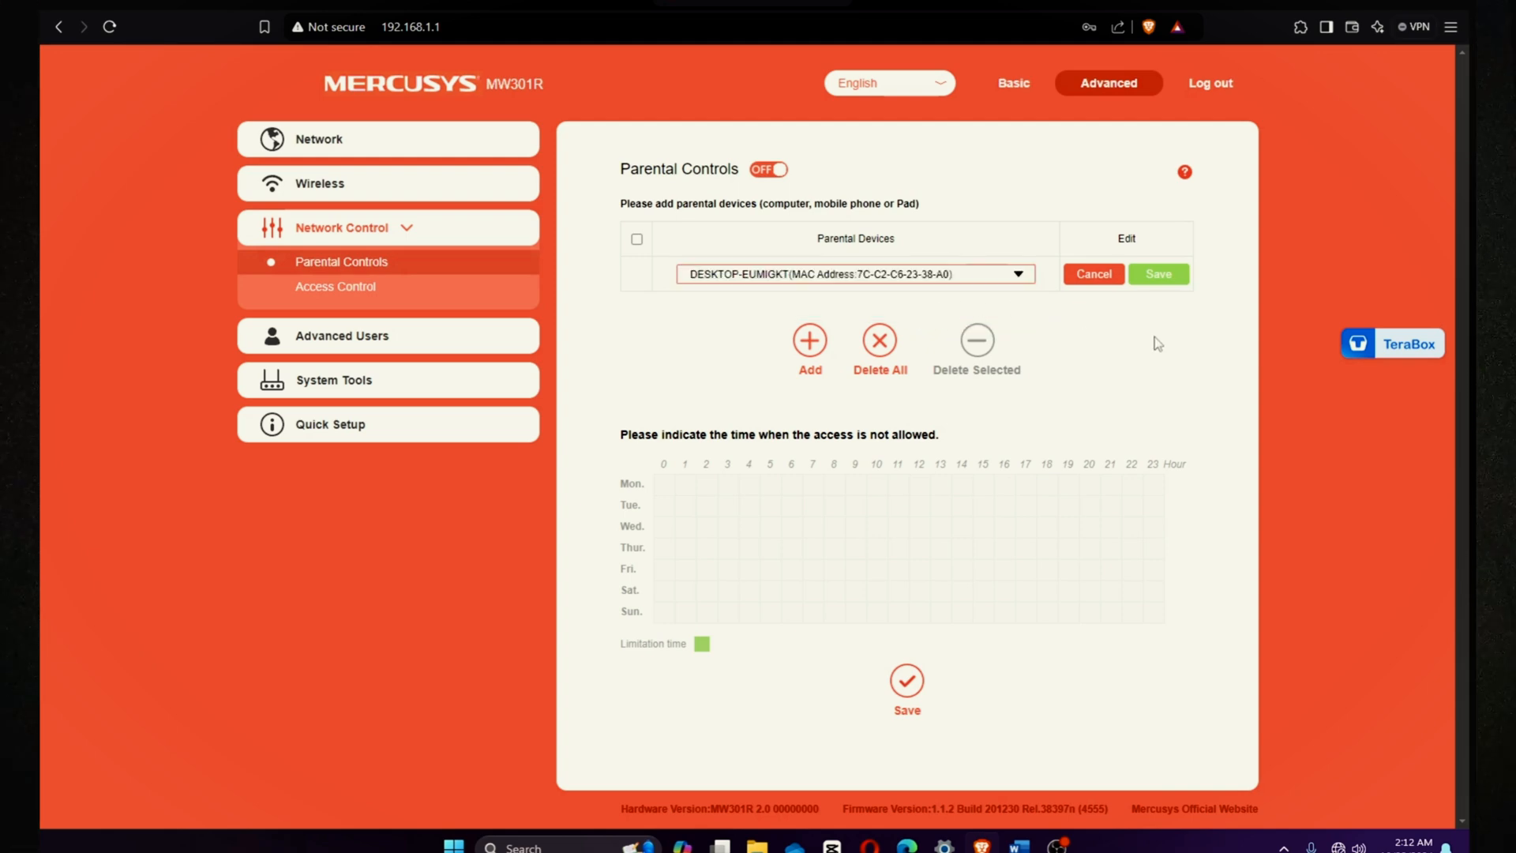
pyautogui.click(1140, 278)
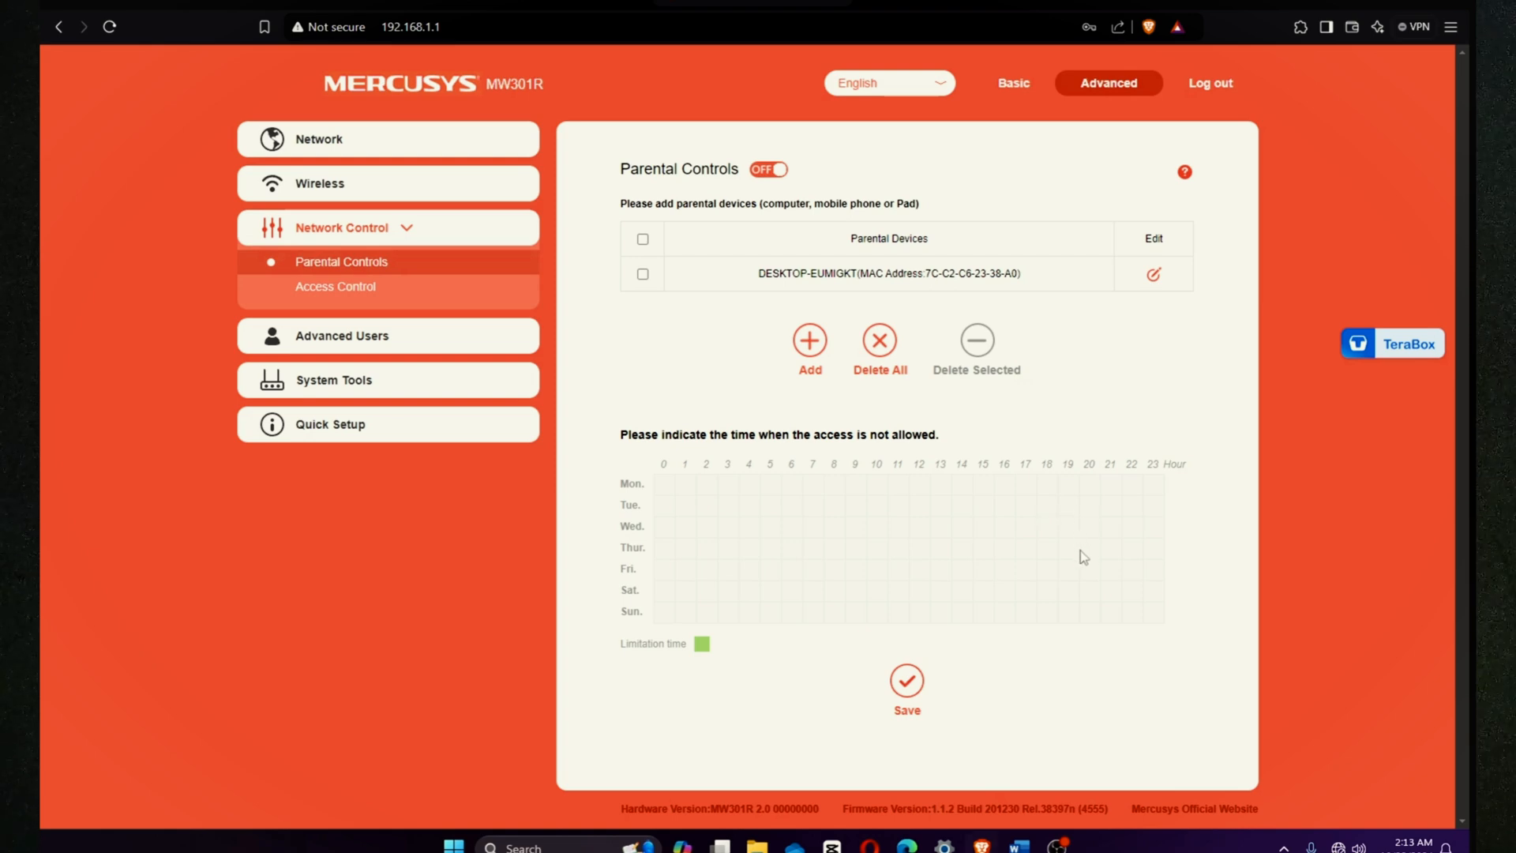
# Step: Block Tuesday from hour 20 to 23 and from hour 0 to 6
pyautogui.click(1089, 506)
pyautogui.click(1116, 514)
pyautogui.click(1131, 509)
pyautogui.click(1154, 511)
pyautogui.click(667, 506)
pyautogui.click(685, 506)
pyautogui.click(706, 507)
pyautogui.click(727, 507)
pyautogui.click(748, 507)
pyautogui.click(769, 507)
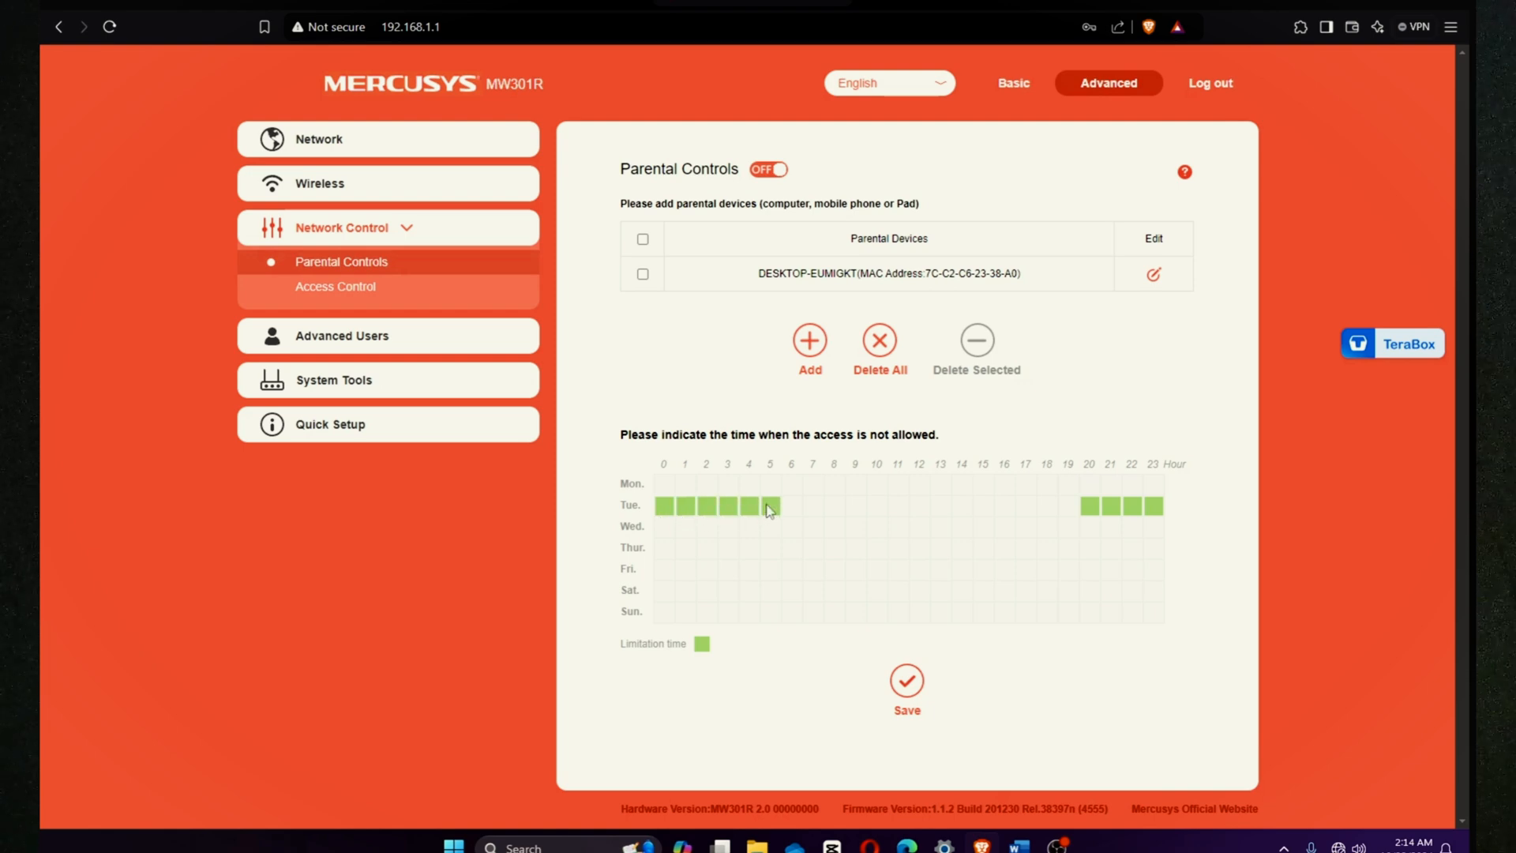
pyautogui.click(792, 507)
# Step: Block early-morning and evening hours for Monday, Wednesday and Thursday, plus evenings through Sunday
pyautogui.moveTo(664, 527); pyautogui.dragTo(821, 528)
pyautogui.moveTo(1089, 527)
pyautogui.mouseDown()
pyautogui.moveTo(1149, 537)
pyautogui.moveTo(1132, 528)
pyautogui.mouseUp()
pyautogui.moveTo(667, 485); pyautogui.dragTo(821, 495)
pyautogui.moveTo(1088, 488)
pyautogui.mouseDown()
pyautogui.moveTo(1151, 491)
pyautogui.moveTo(1131, 498)
pyautogui.mouseUp()
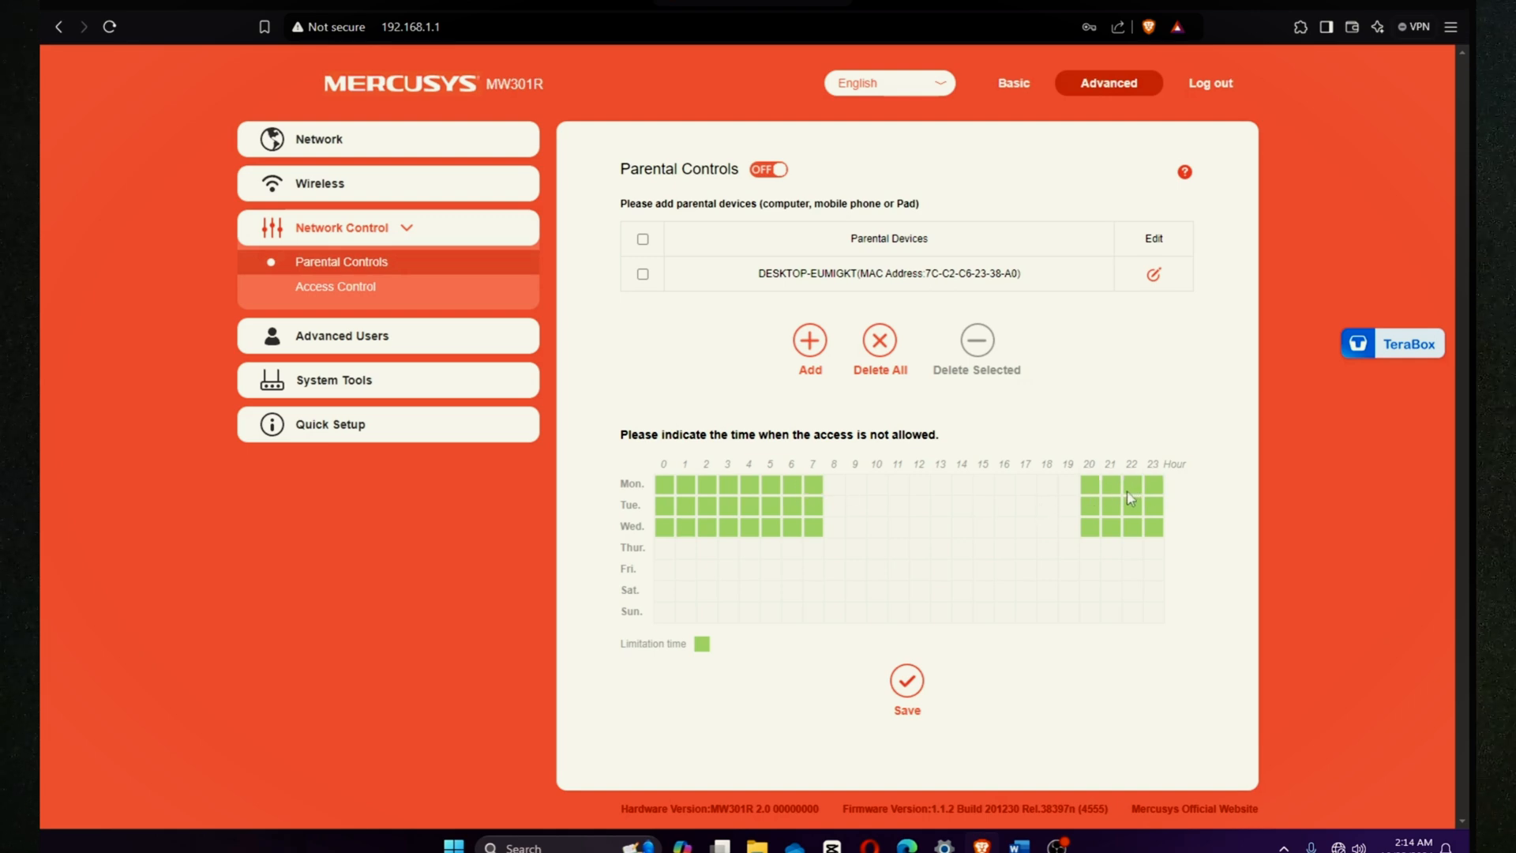
pyautogui.moveTo(665, 551)
pyautogui.mouseDown()
pyautogui.moveTo(713, 555)
pyautogui.moveTo(665, 577)
pyautogui.moveTo(665, 608)
pyautogui.moveTo(685, 599)
pyautogui.moveTo(684, 570)
pyautogui.moveTo(705, 572)
pyautogui.moveTo(700, 605)
pyautogui.moveTo(728, 612)
pyautogui.moveTo(728, 548)
pyautogui.moveTo(749, 609)
pyautogui.moveTo(771, 612)
pyautogui.moveTo(776, 555)
pyautogui.moveTo(805, 545)
pyautogui.moveTo(772, 561)
pyautogui.moveTo(789, 612)
pyautogui.moveTo(813, 568)
pyautogui.mouseUp()
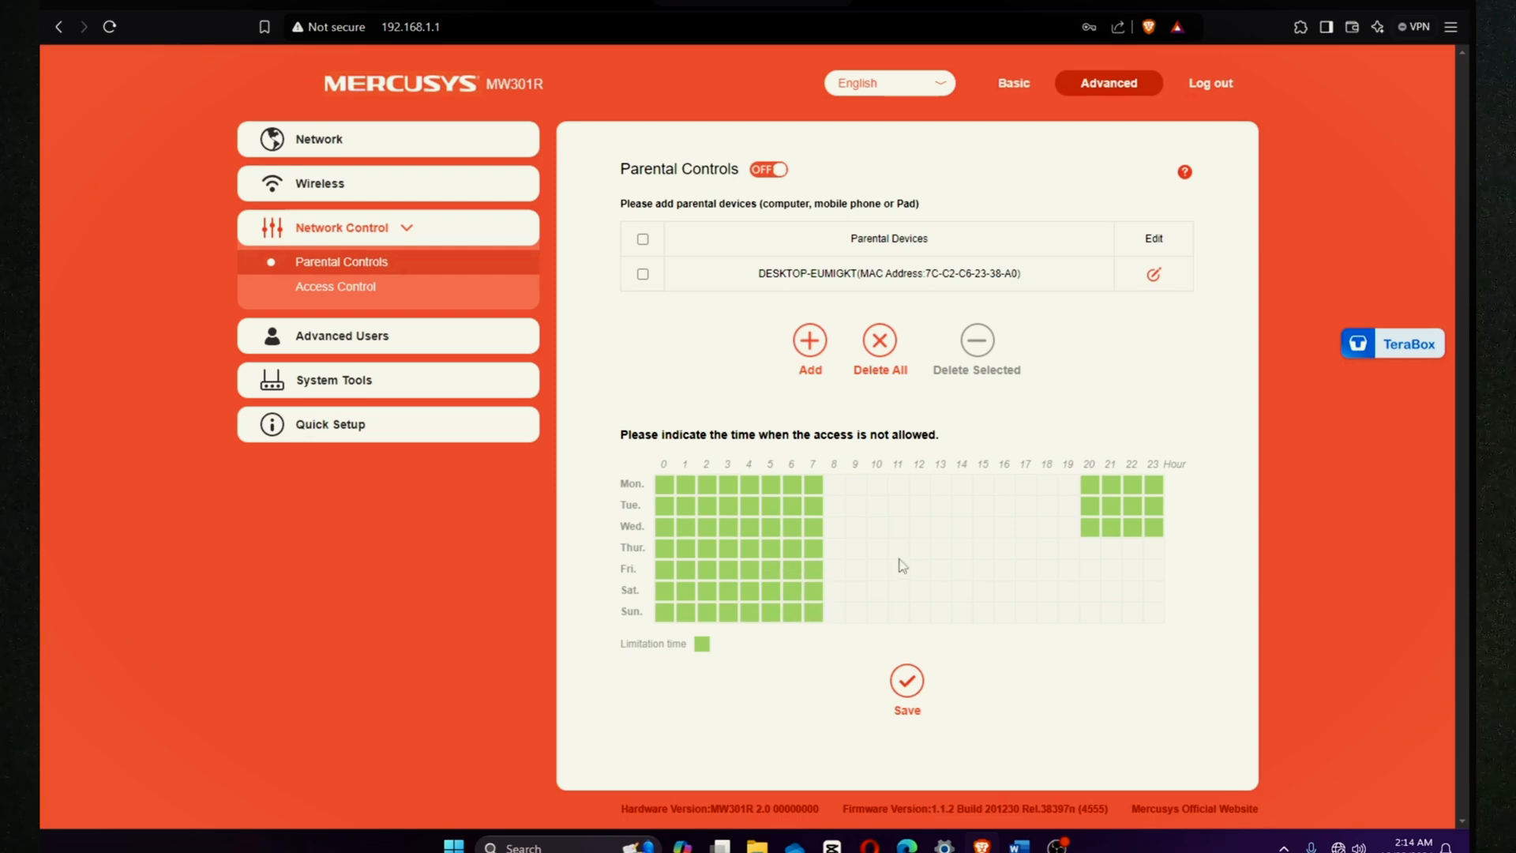
pyautogui.click(1095, 550)
pyautogui.moveTo(1095, 618)
pyautogui.mouseDown()
pyautogui.moveTo(1132, 616)
pyautogui.moveTo(1153, 547)
pyautogui.moveTo(1110, 546)
pyautogui.moveTo(1127, 606)
pyautogui.moveTo(1130, 569)
pyautogui.mouseUp()
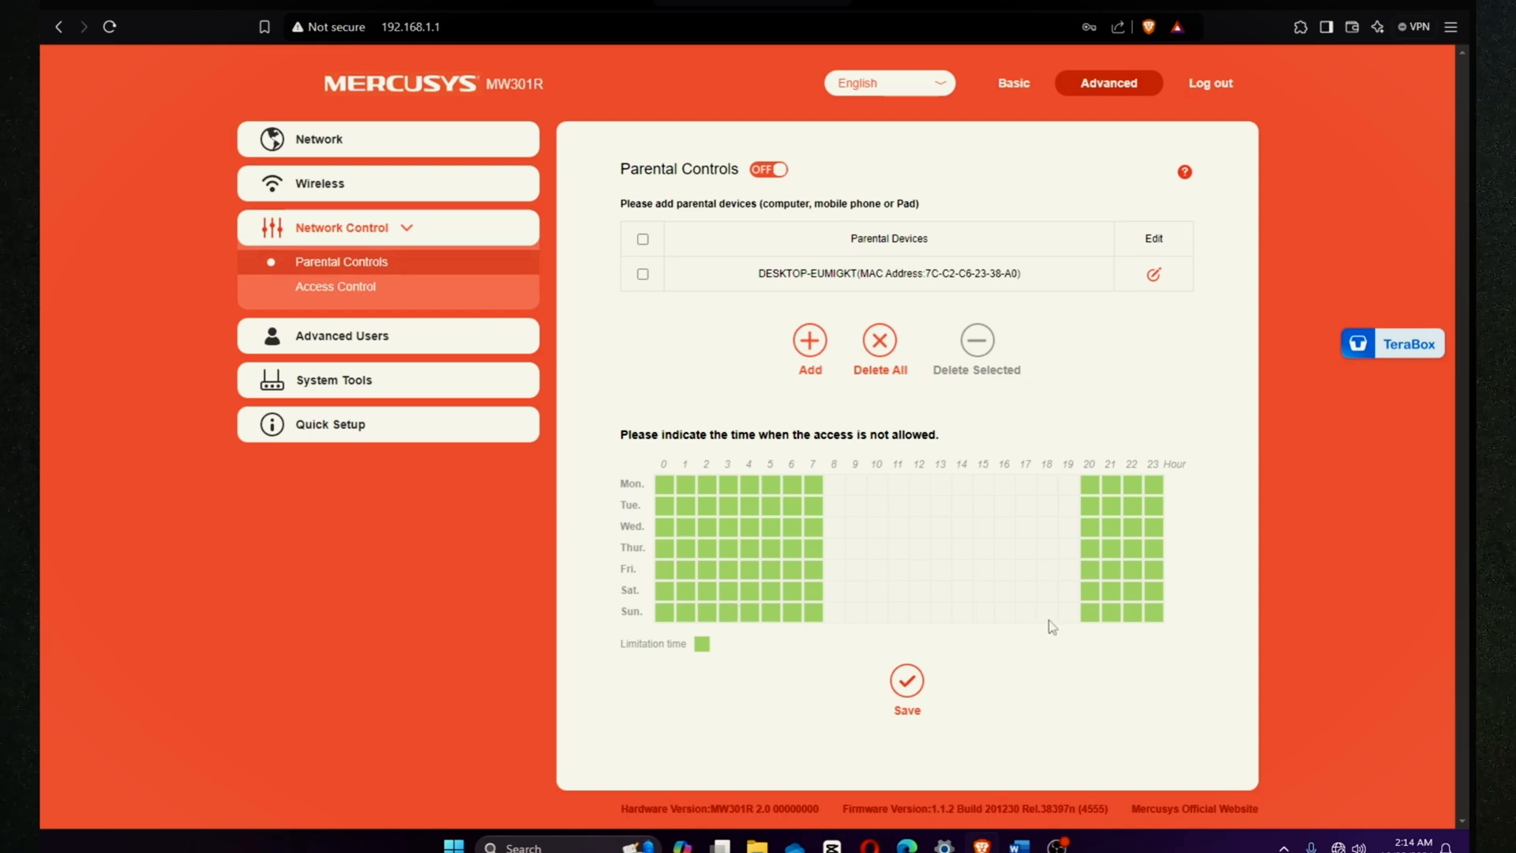
# Step: Block Sunday from 18:00, limit Friday and Saturday to 22:00 onward, and unblock Saturday's 7:00
pyautogui.moveTo(1056, 619); pyautogui.dragTo(1070, 620)
pyautogui.moveTo(1088, 592); pyautogui.dragTo(1109, 595)
pyautogui.moveTo(1072, 569); pyautogui.dragTo(1115, 568)
pyautogui.click(1069, 568)
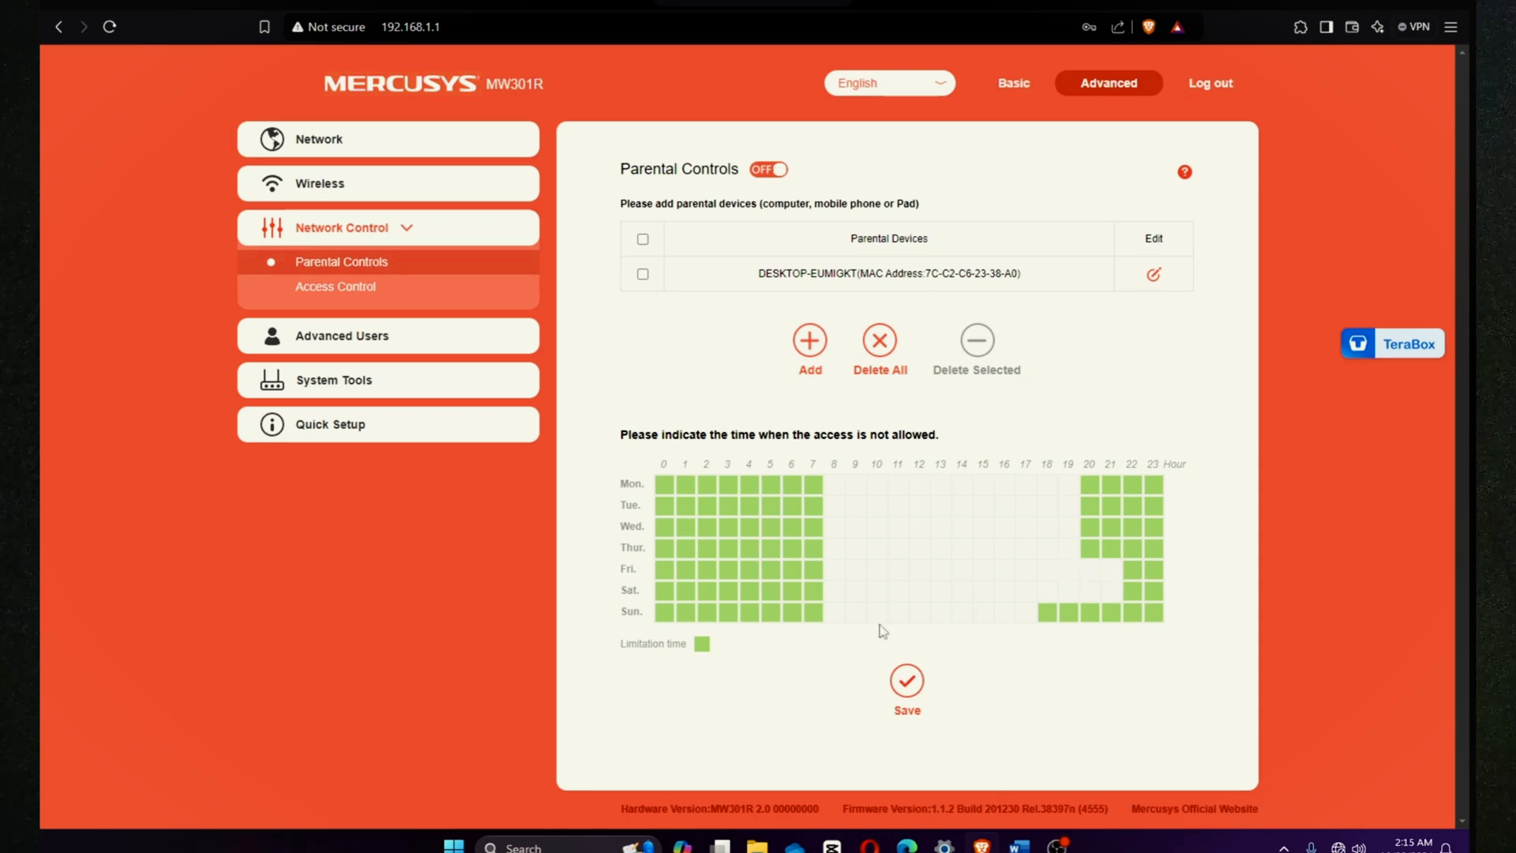
pyautogui.click(815, 591)
# Step: Switch Parental Controls to ON, acknowledge the tip, and save the schedule
pyautogui.click(765, 171)
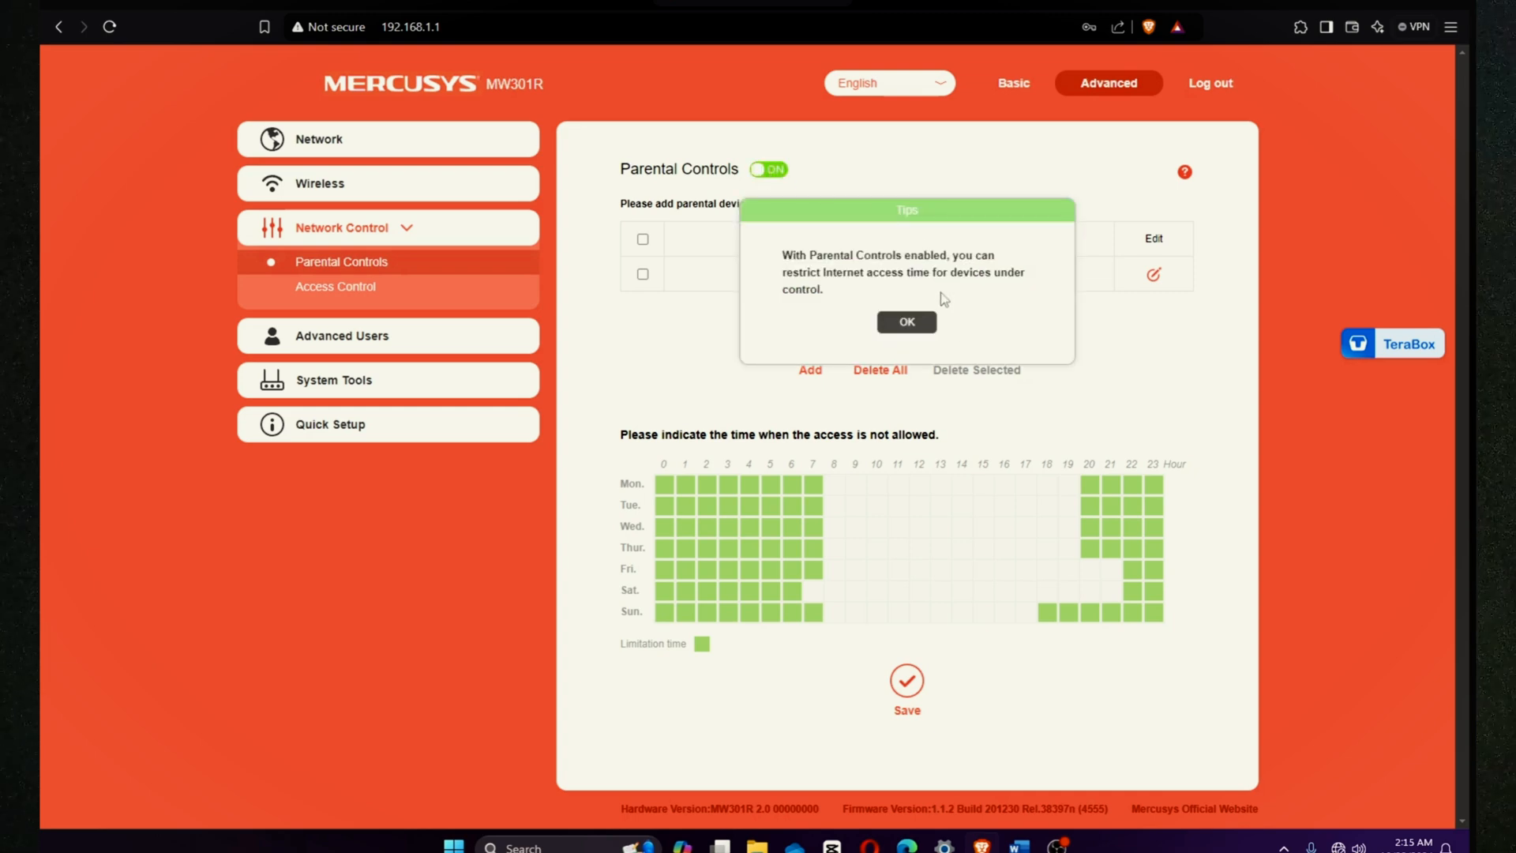
pyautogui.click(908, 324)
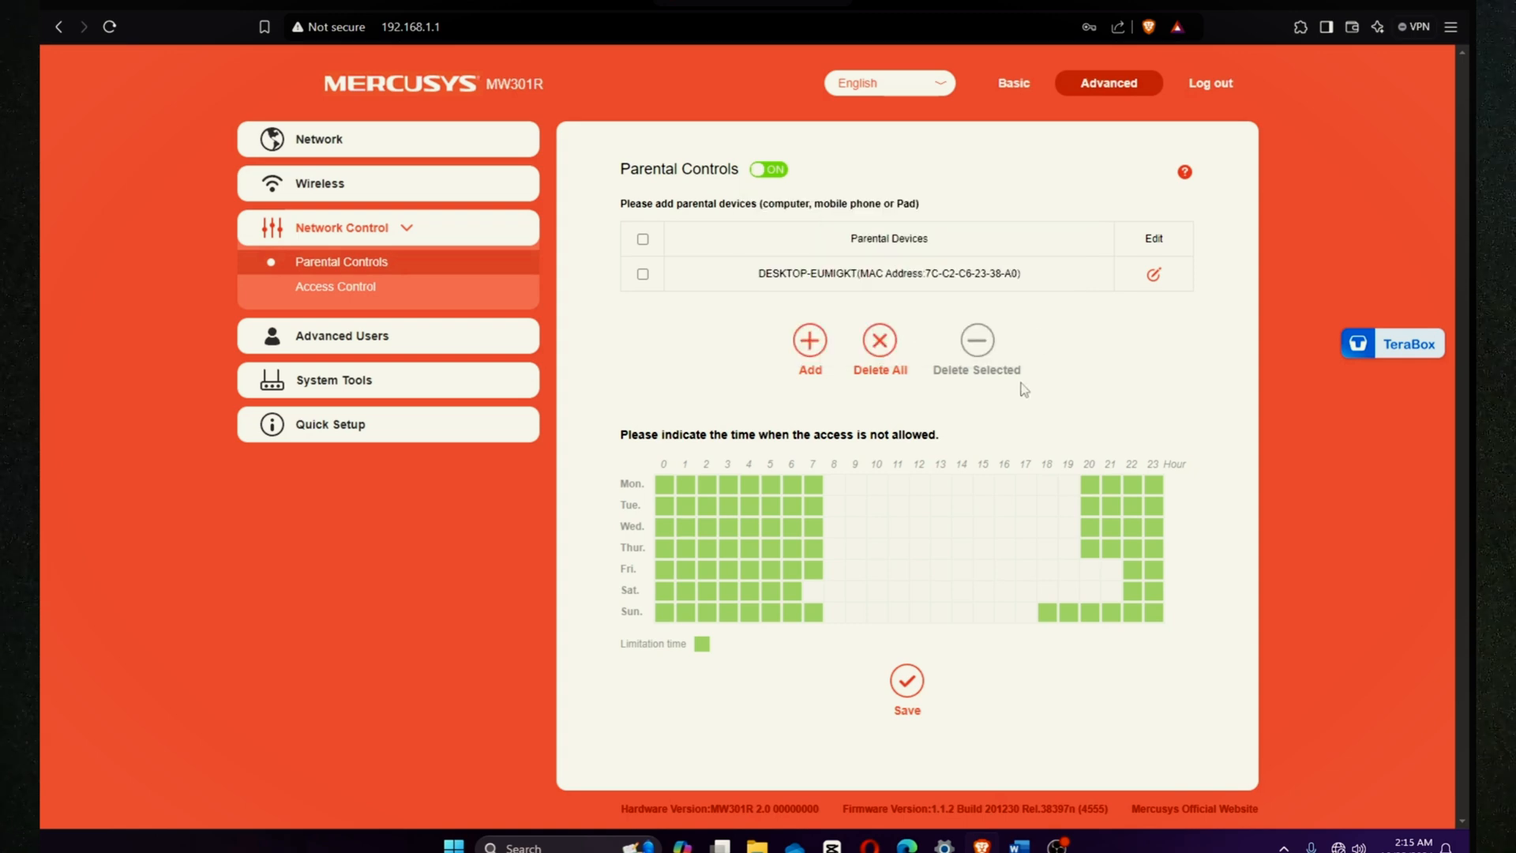
pyautogui.click(909, 701)
# Step: Open WAN Settings and inspect the WAN IP address value
pyautogui.click(318, 142)
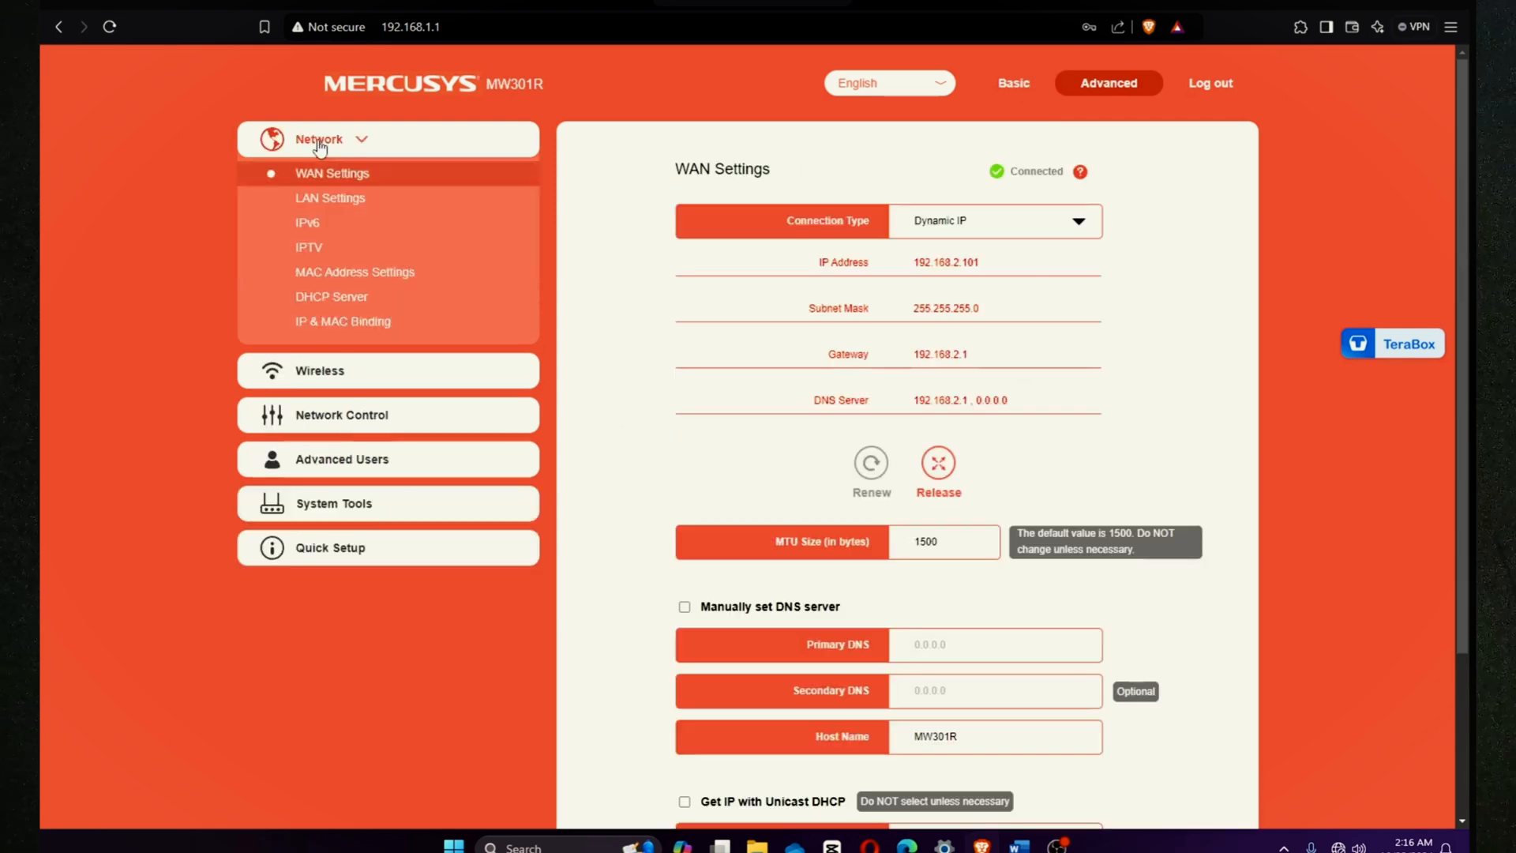
pyautogui.moveTo(984, 273); pyautogui.dragTo(910, 269)
pyautogui.click(1152, 345)
pyautogui.scroll(-3, 963, 383)
pyautogui.scroll(3, 1013, 387)
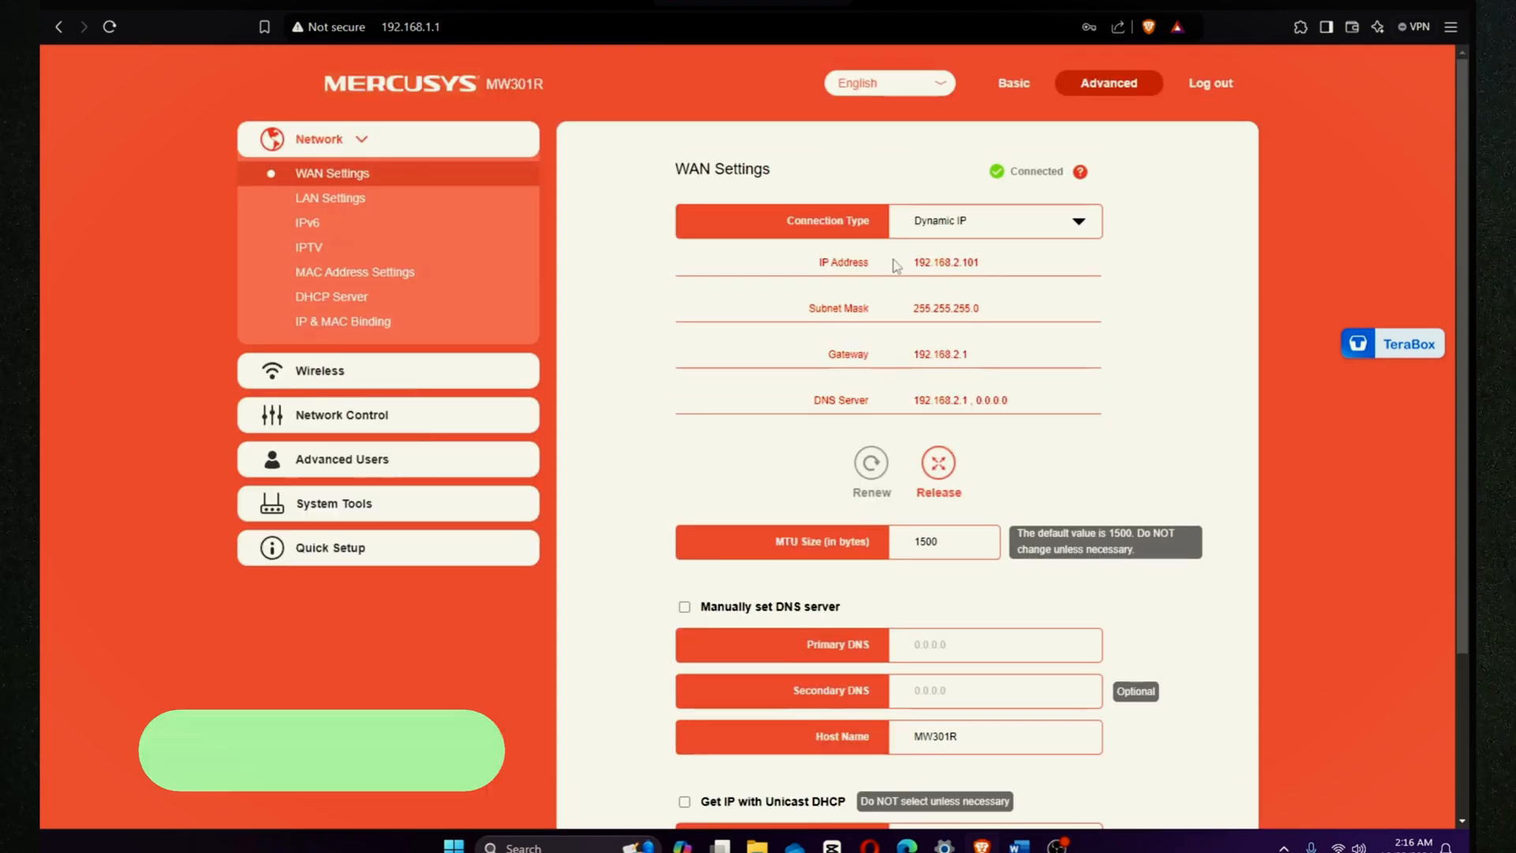
pyautogui.moveTo(915, 270); pyautogui.dragTo(987, 273)
pyautogui.click(1207, 279)
# Step: Check the connection type stays Dynamic IP, then go to the fast.com tab
pyautogui.click(1074, 225)
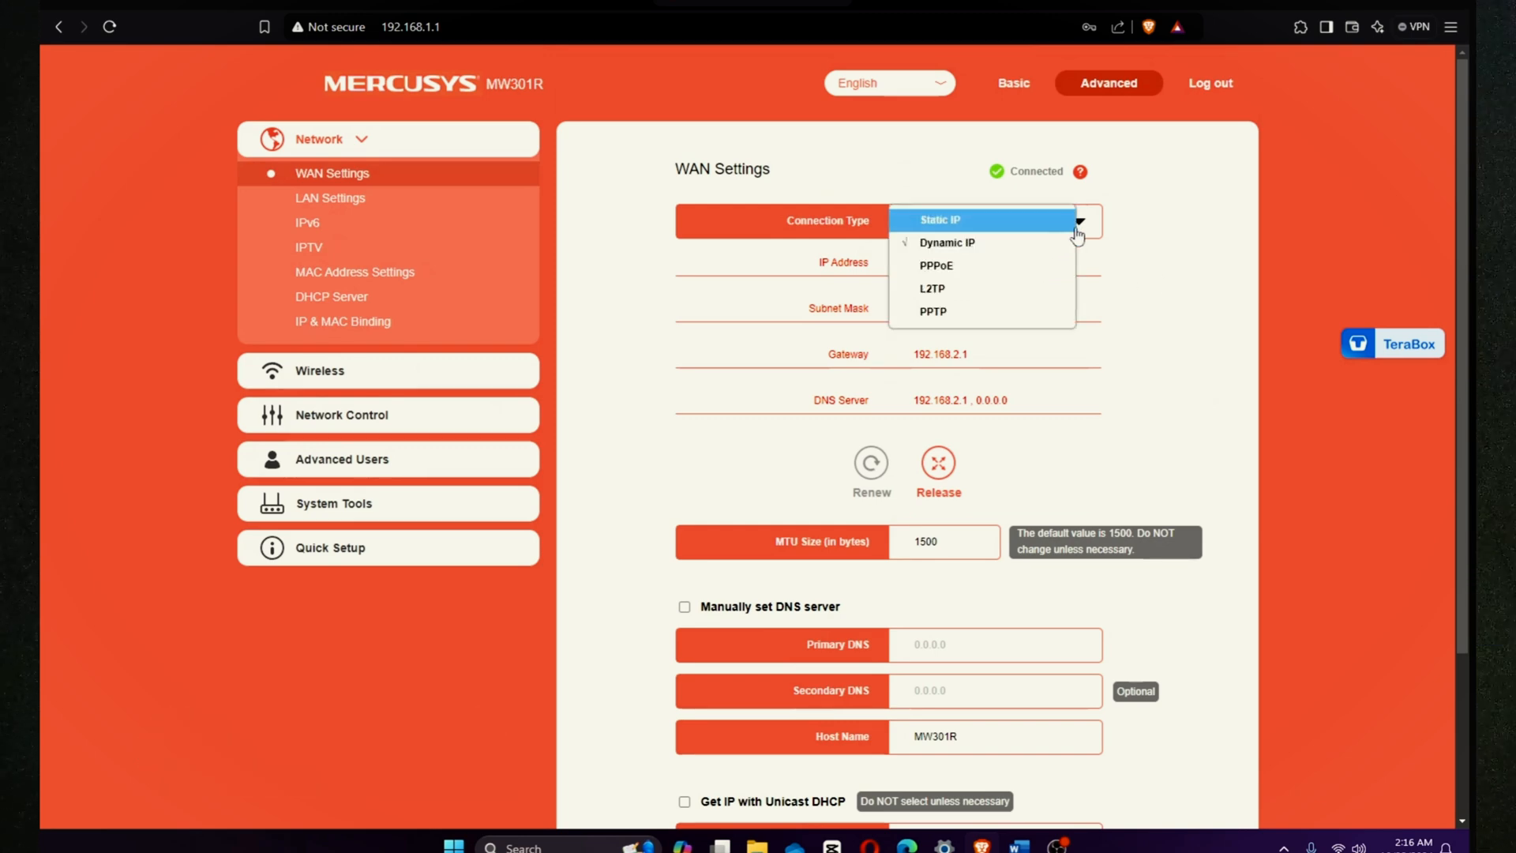
pyautogui.click(1040, 246)
pyautogui.scroll(-3, 1089, 491)
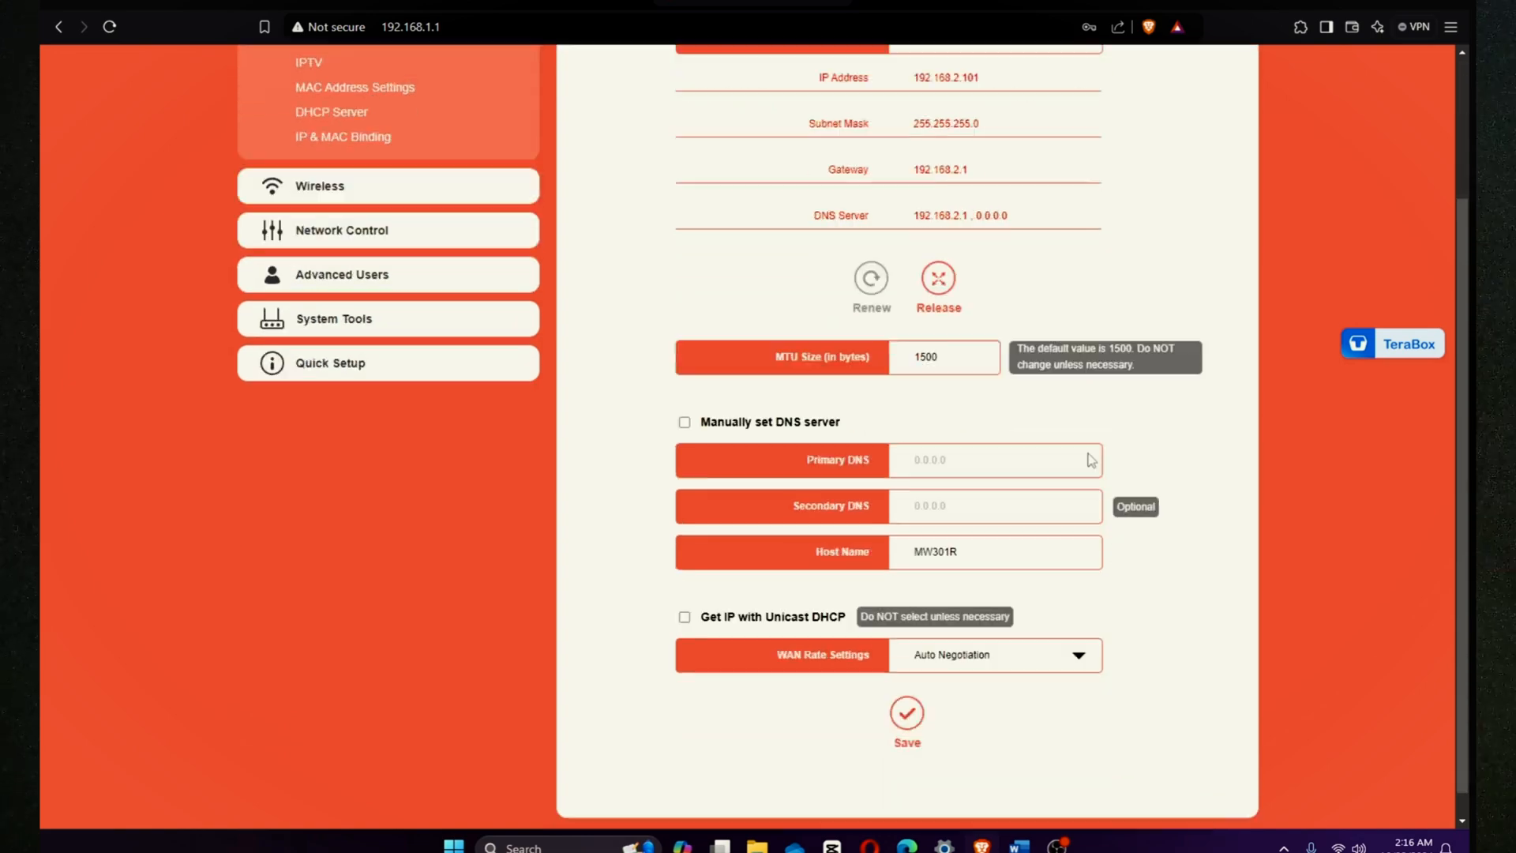
pyautogui.click(940, 3)
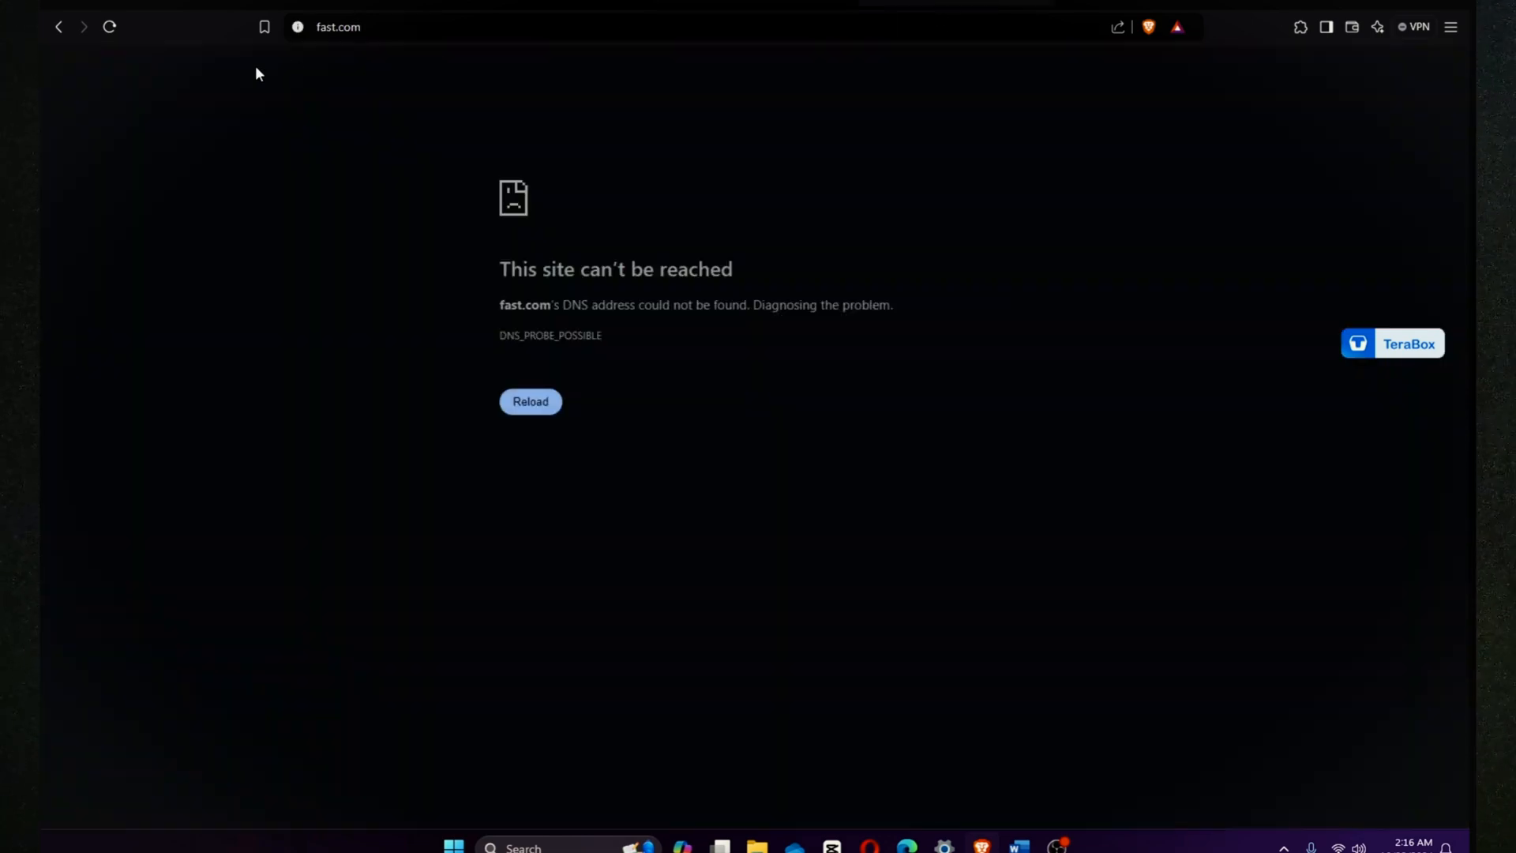
# Step: Reload fast.com until it reports 4.8 Mbps, then return to the router tab
pyautogui.click(109, 27)
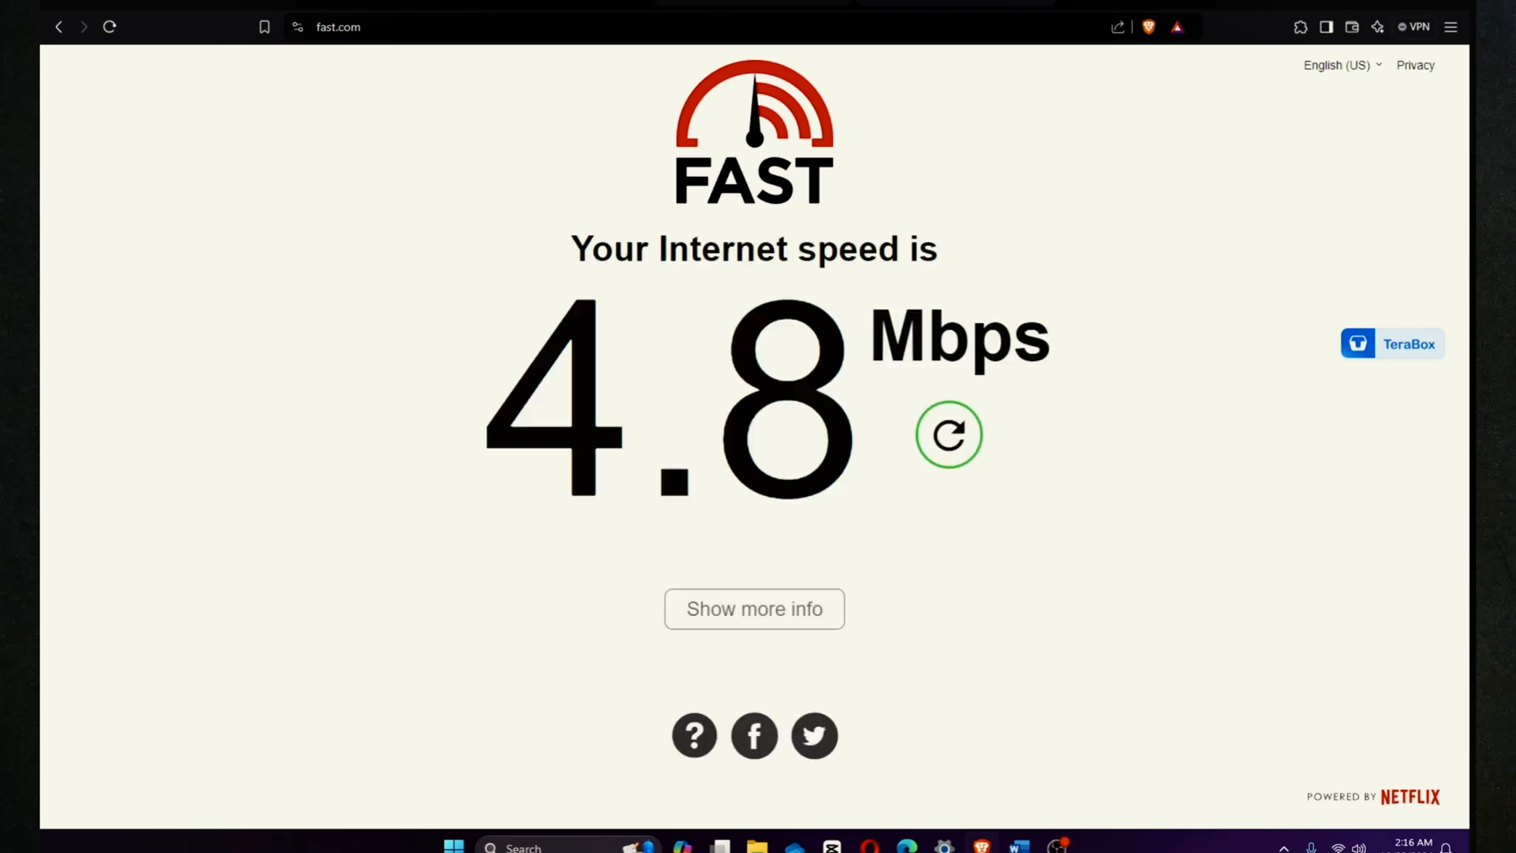
pyautogui.click(752, 3)
# Step: Reload the Parental Controls page and glance at the taskbar clock and calendar panel
pyautogui.click(403, 205)
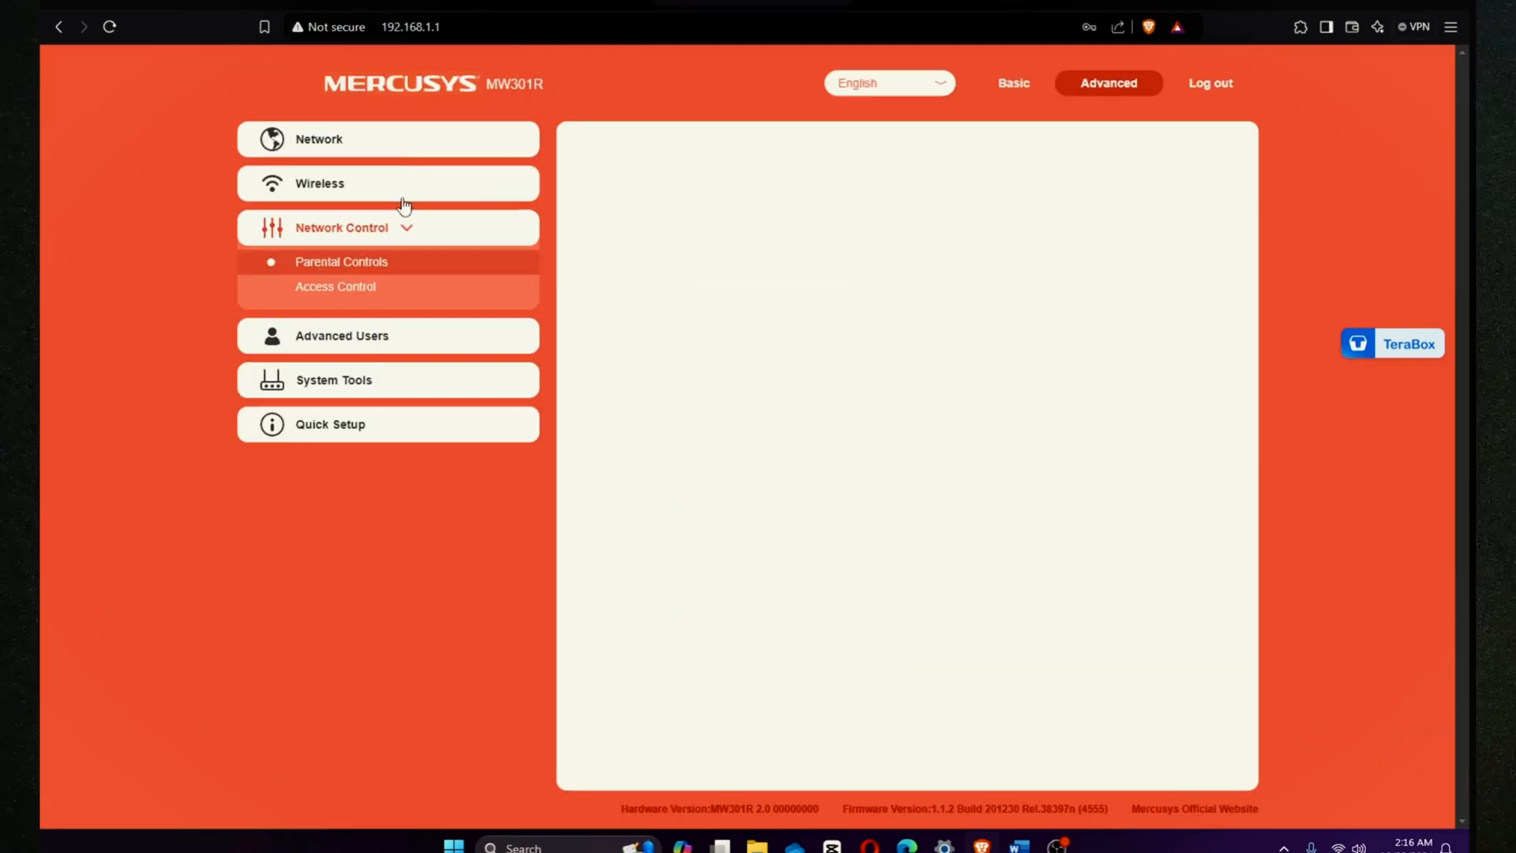
pyautogui.click(379, 261)
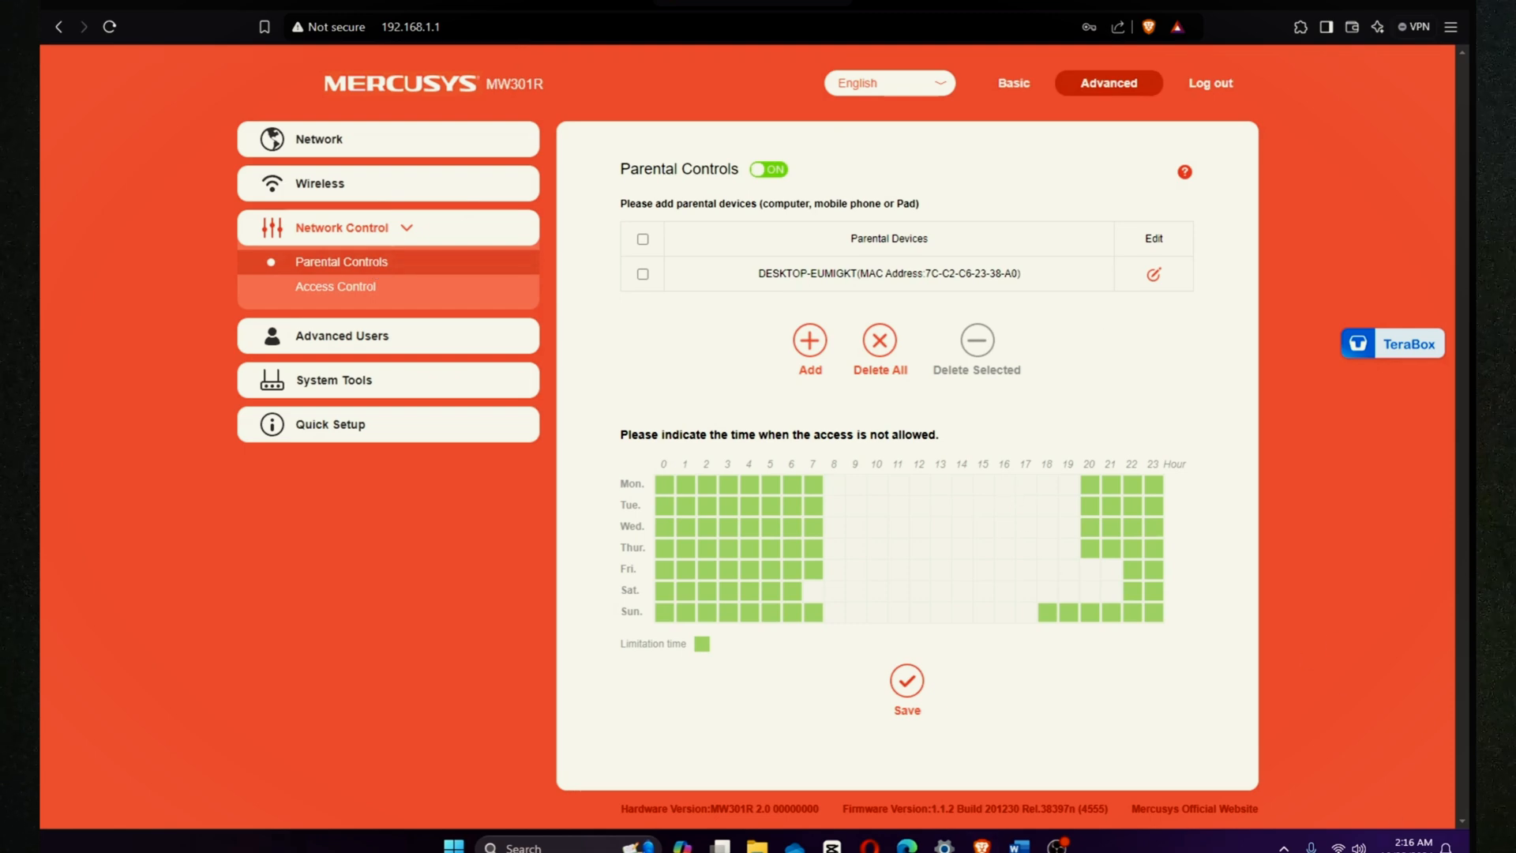
pyautogui.click(1415, 848)
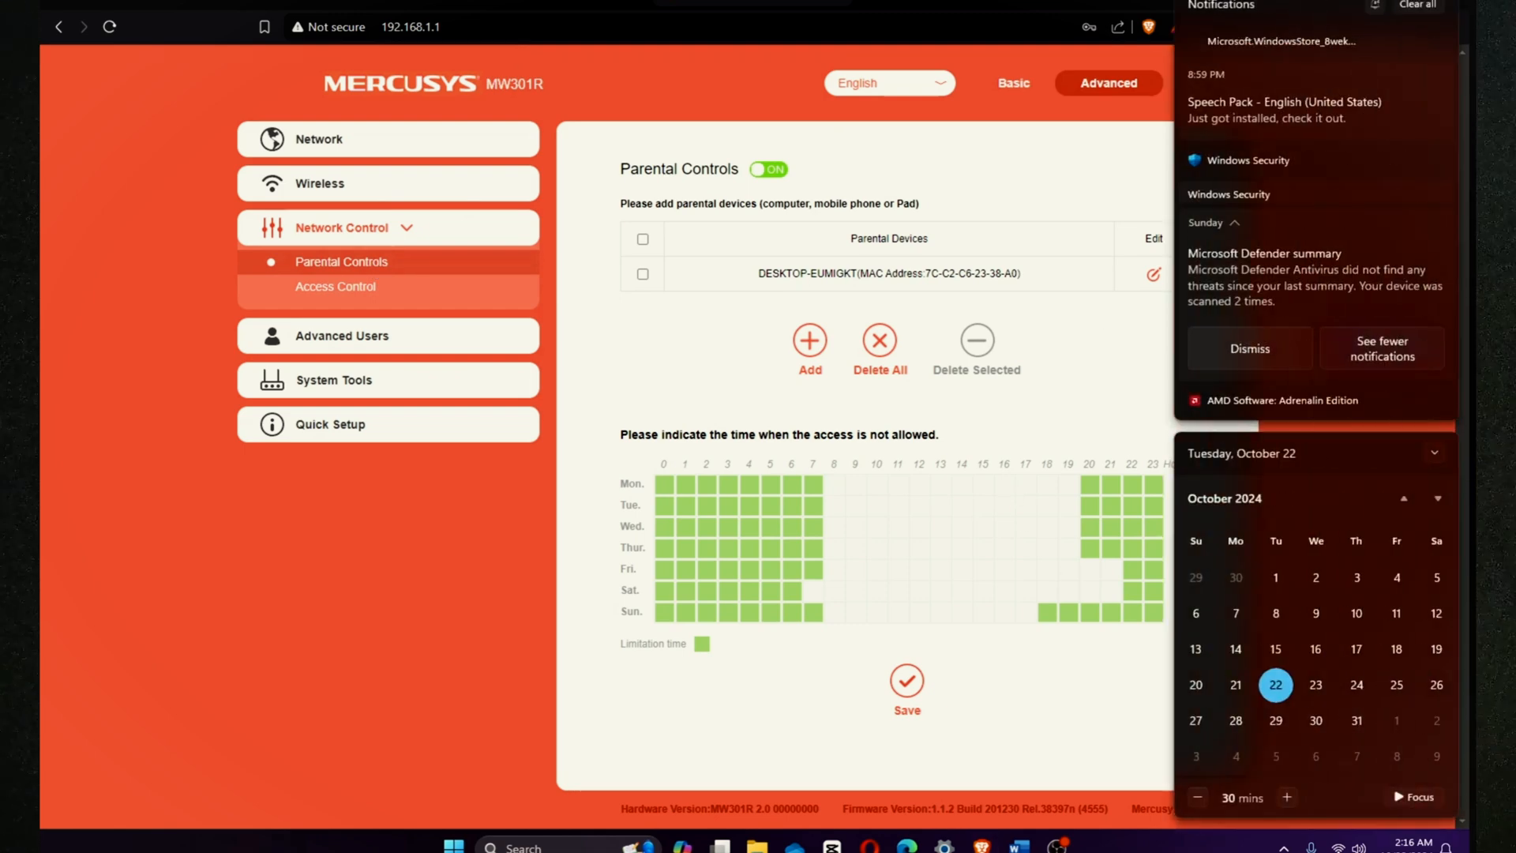
pyautogui.click(1414, 848)
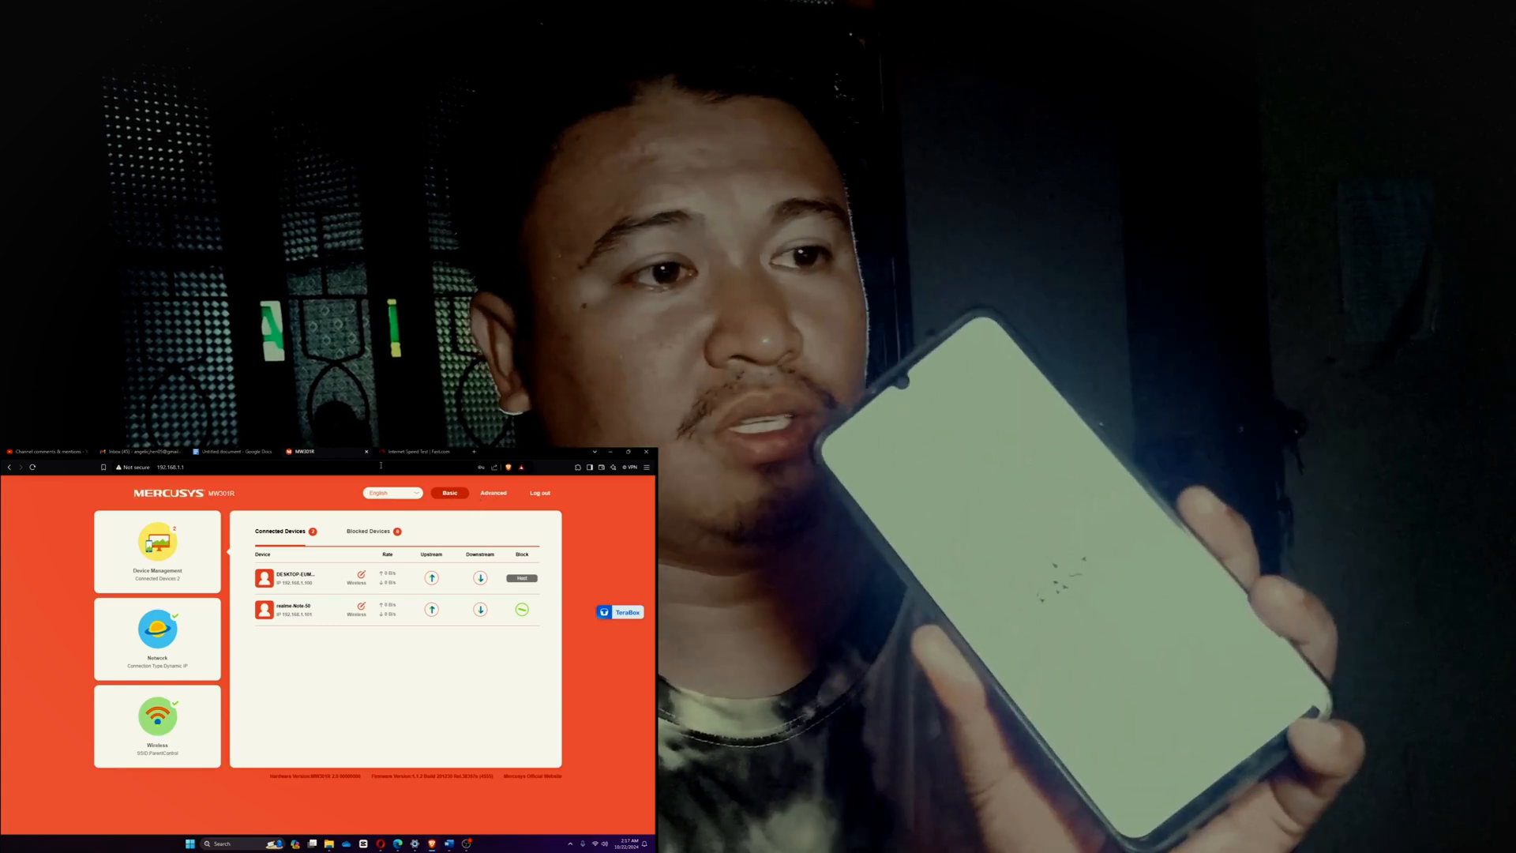
# Step: Rerun the Fast.com speed test, stopping it at 4.6 Mbps, and return to the router
pyautogui.click(413, 451)
pyautogui.click(427, 654)
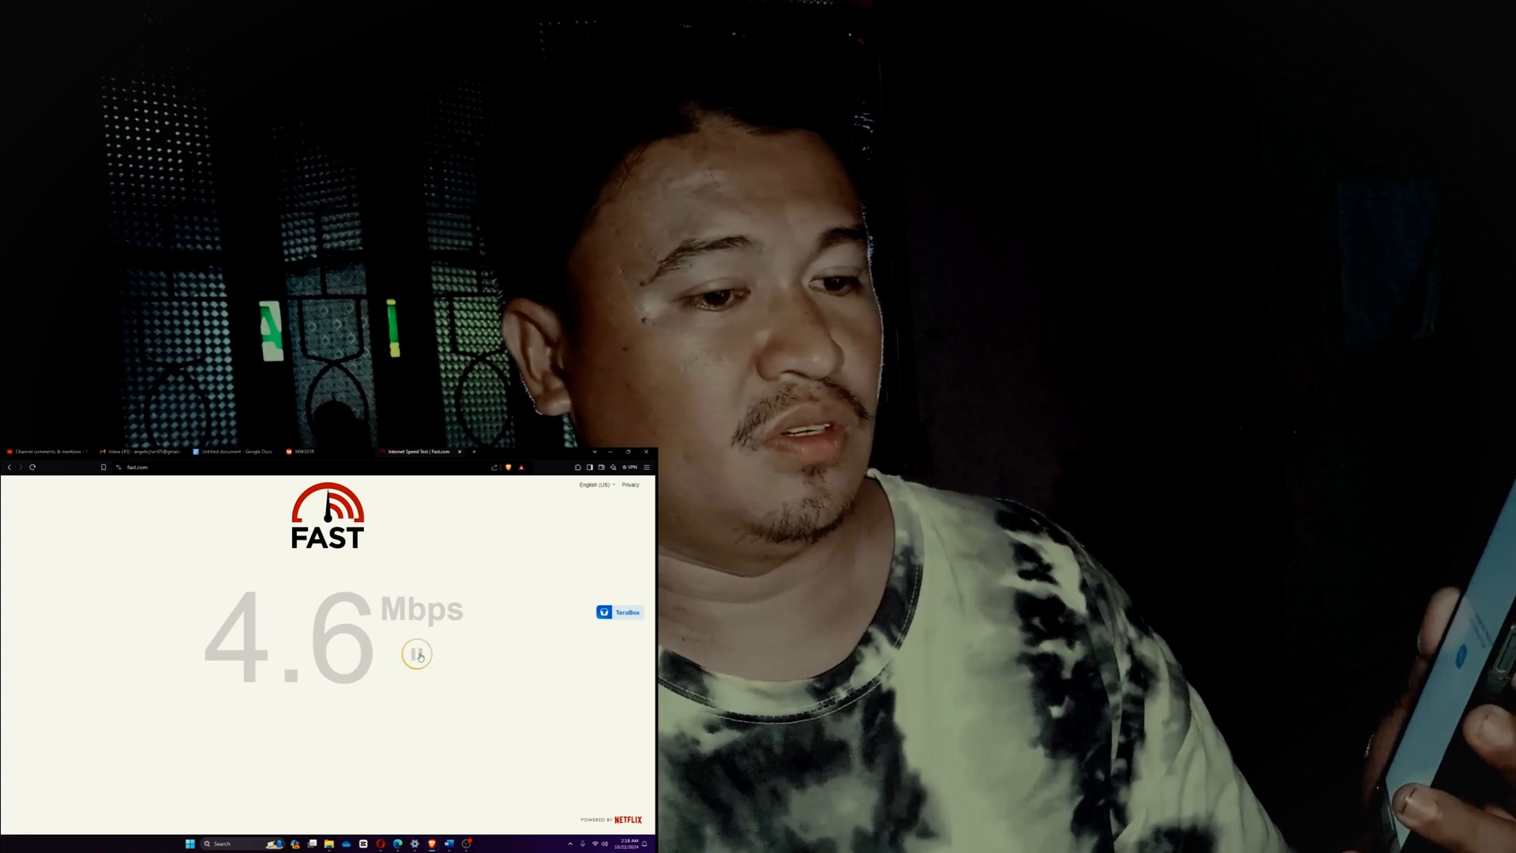
pyautogui.click(420, 660)
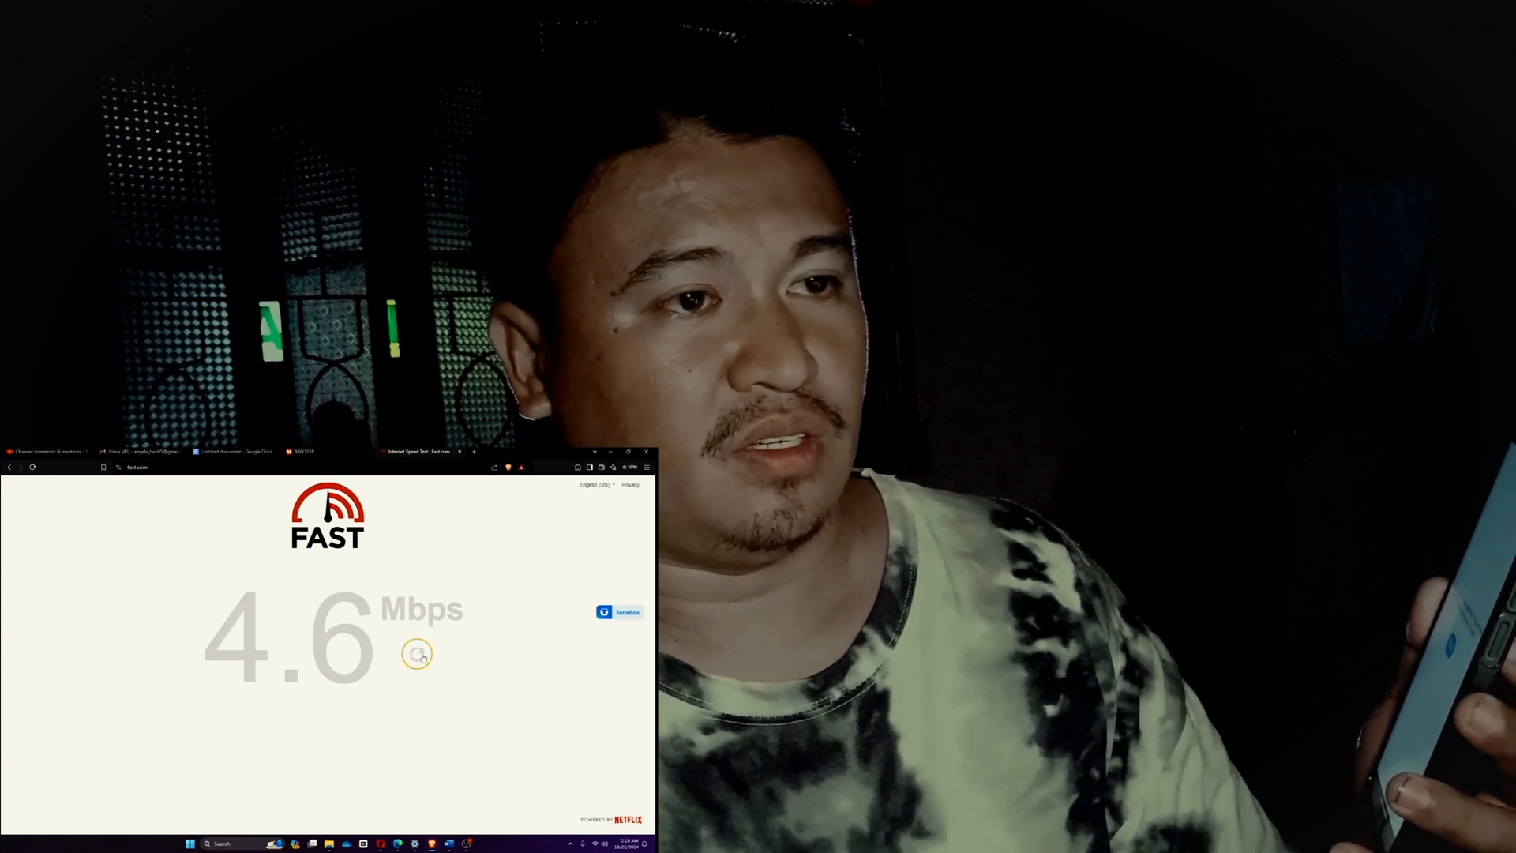
pyautogui.click(332, 450)
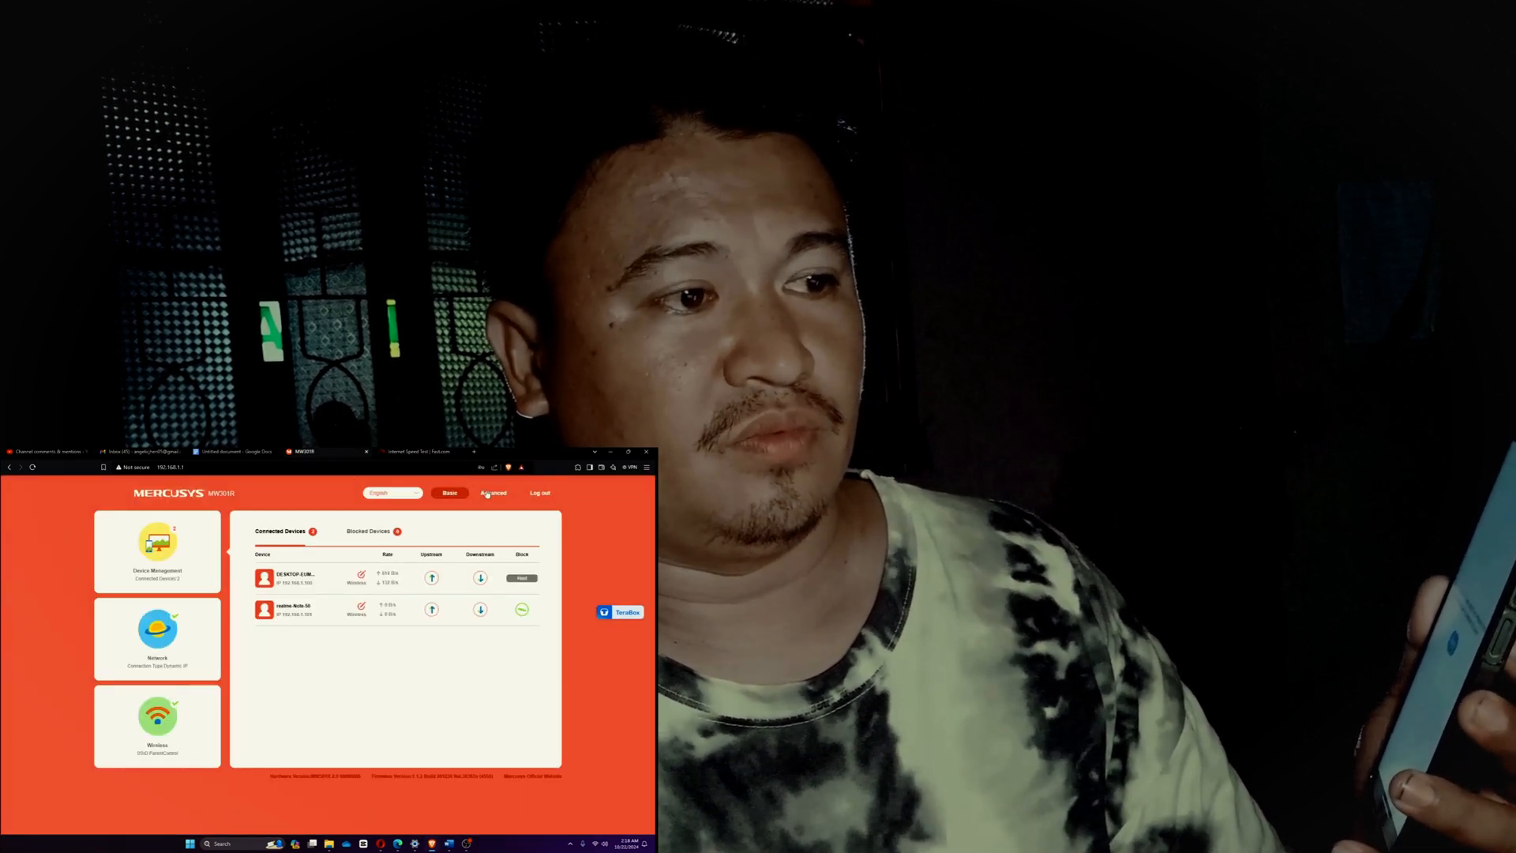
# Step: In Advanced > Parental Controls, unblock Tuesday's 2, 3 and 4 o'clock hours
pyautogui.click(493, 493)
pyautogui.click(139, 645)
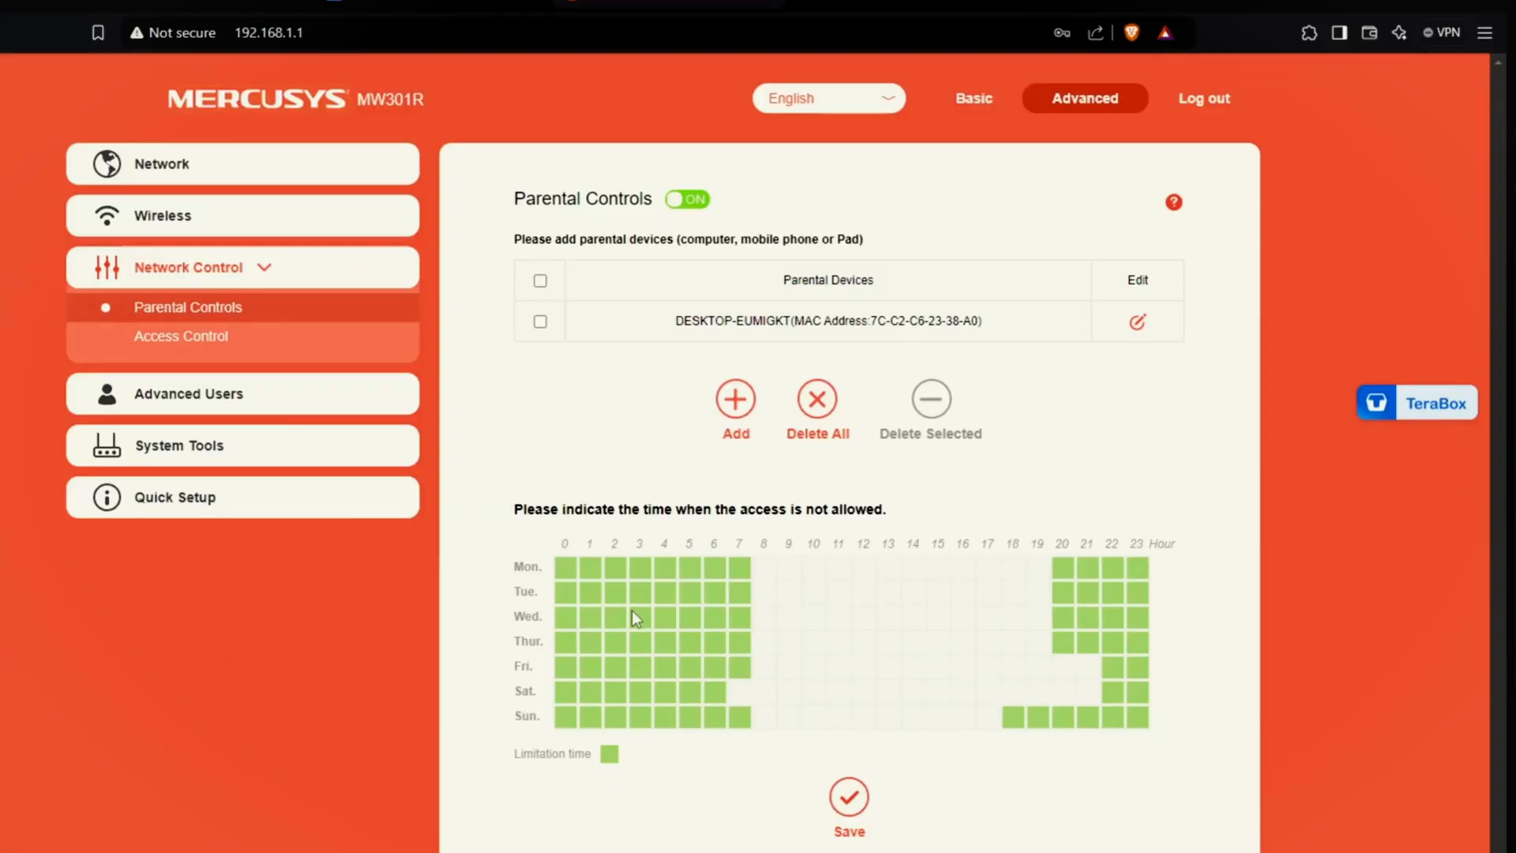
pyautogui.moveTo(614, 591); pyautogui.dragTo(638, 589)
pyautogui.click(646, 590)
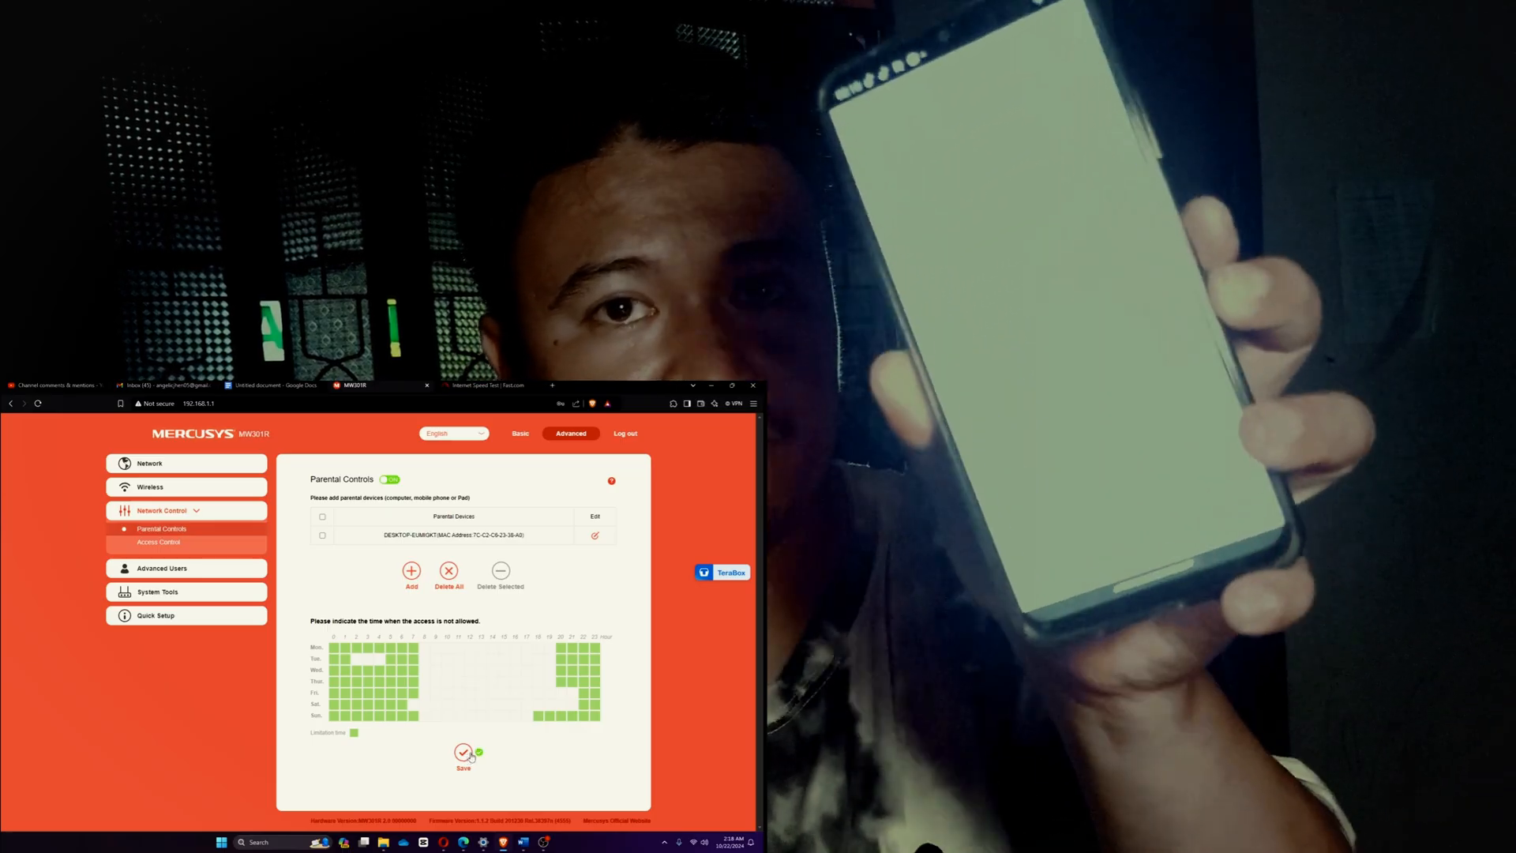
# Step: Save the parental controls schedule with Tuesday's 2–4 o'clock hours left open
pyautogui.click(465, 754)
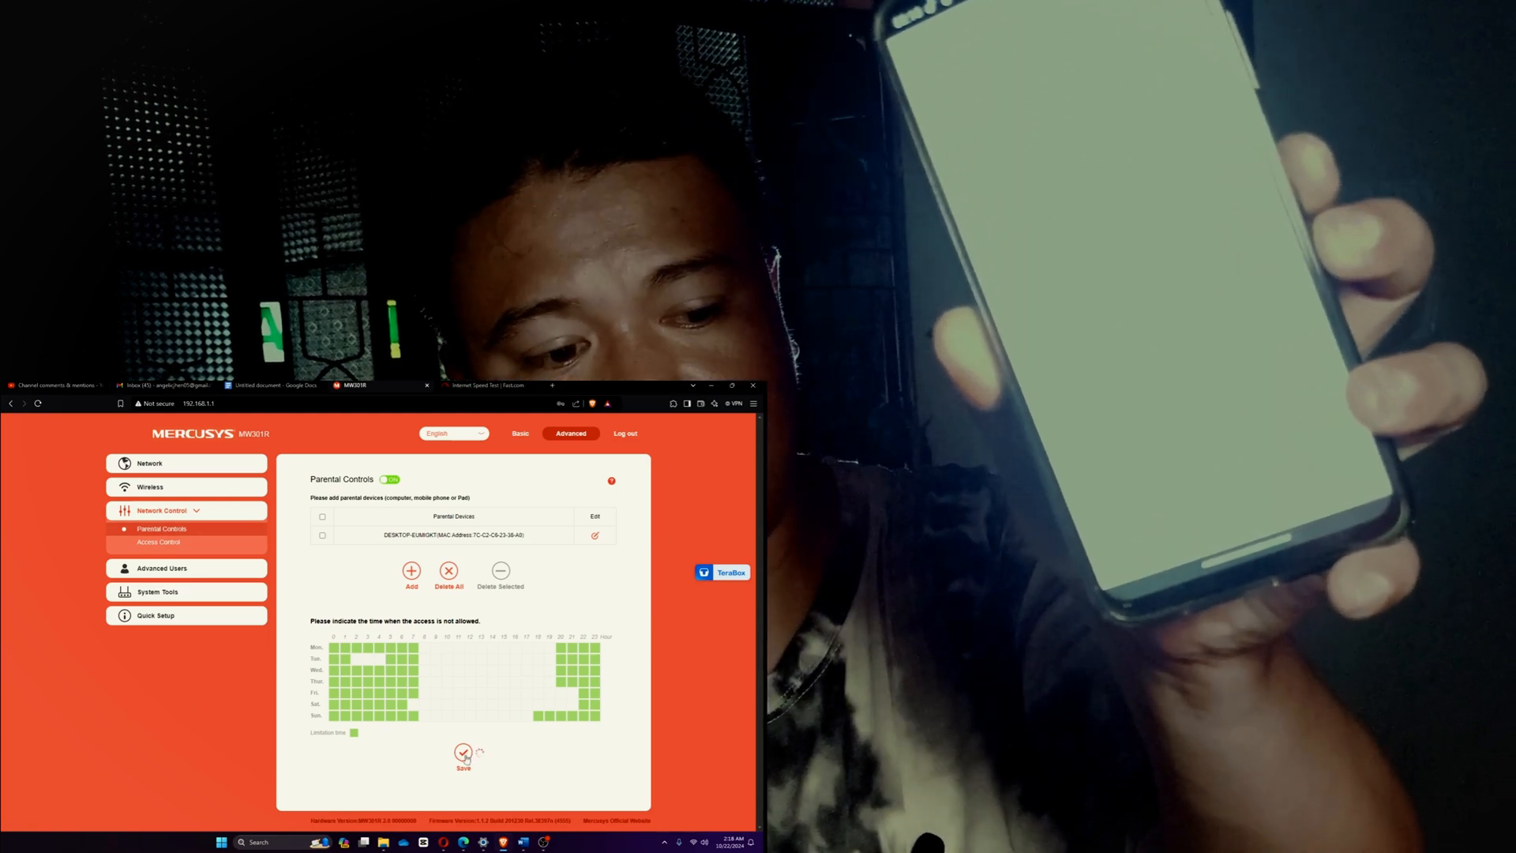